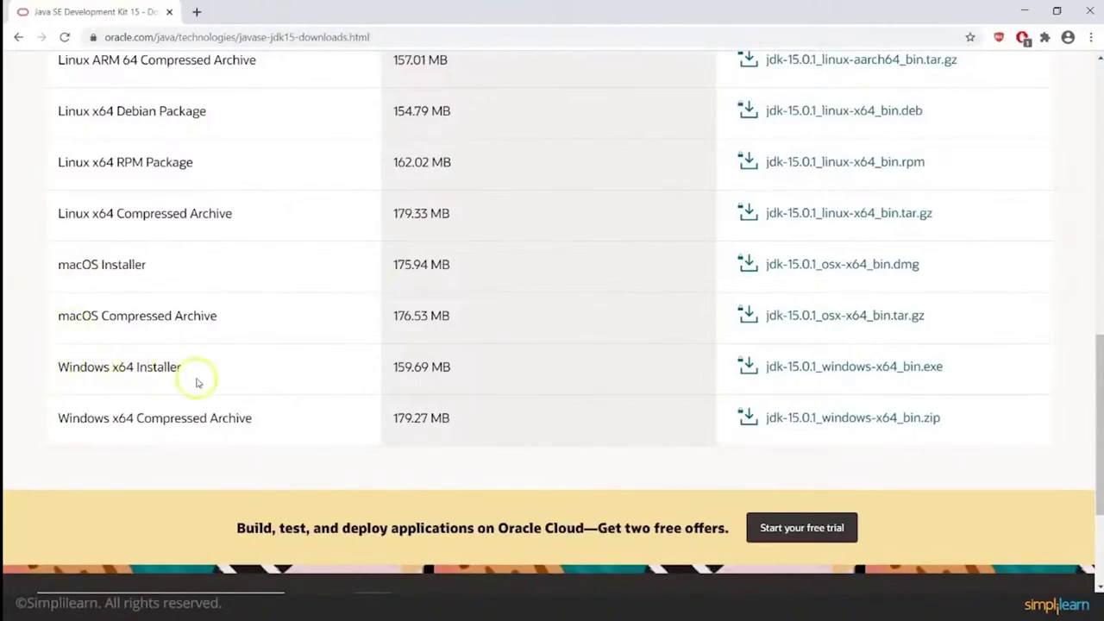
# Step: Start downloading the Windows x64 Installer jdk-15.0.1_windows-x64_bin.exe, accepting the Oracle license agreement, and dismiss the download dialog
pyautogui.scroll(1, 86, 362)
pyautogui.scroll(1, 86, 360)
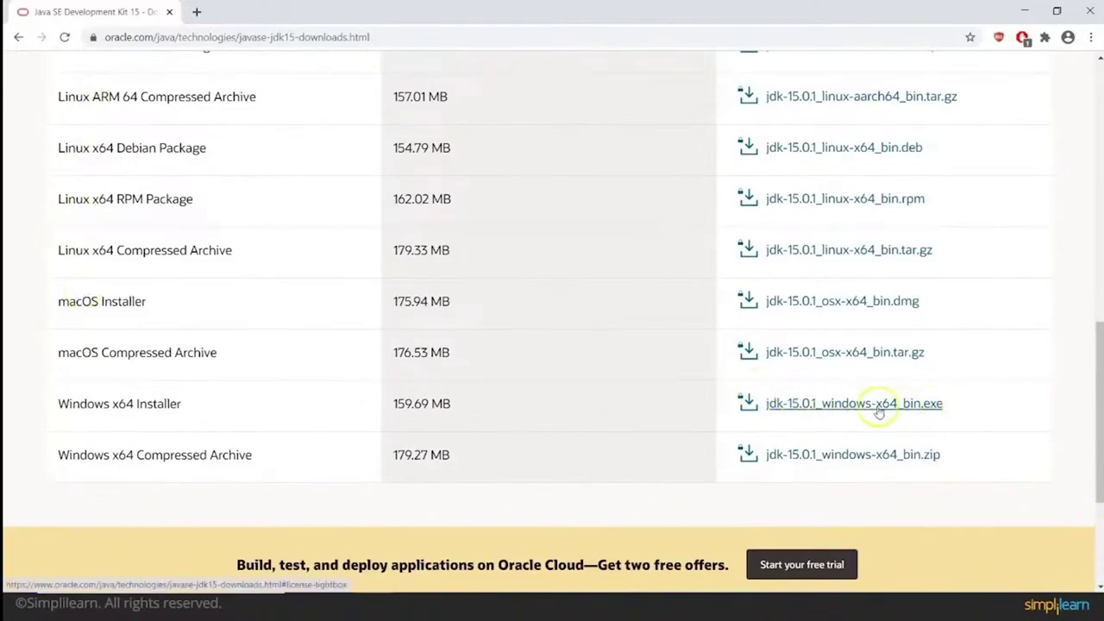
pyautogui.click(824, 411)
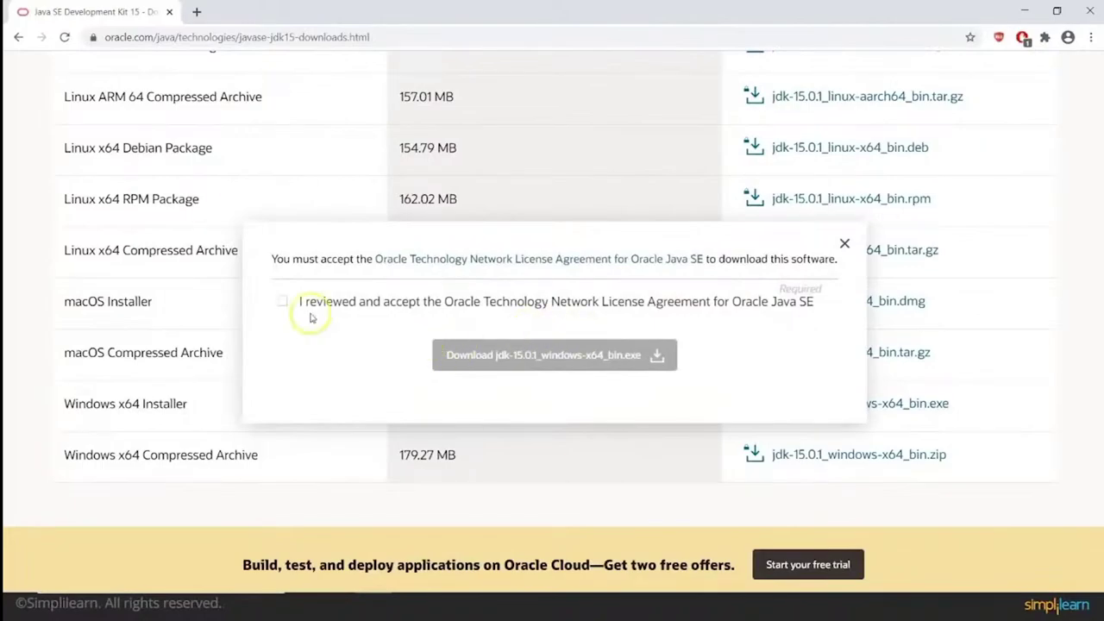
pyautogui.click(282, 302)
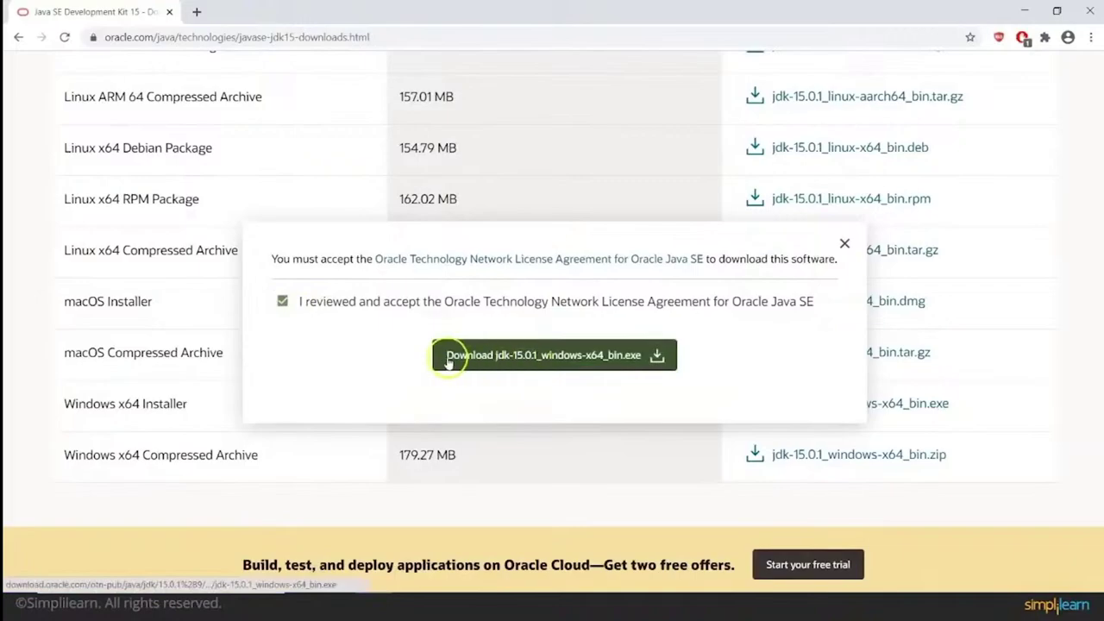
pyautogui.click(519, 362)
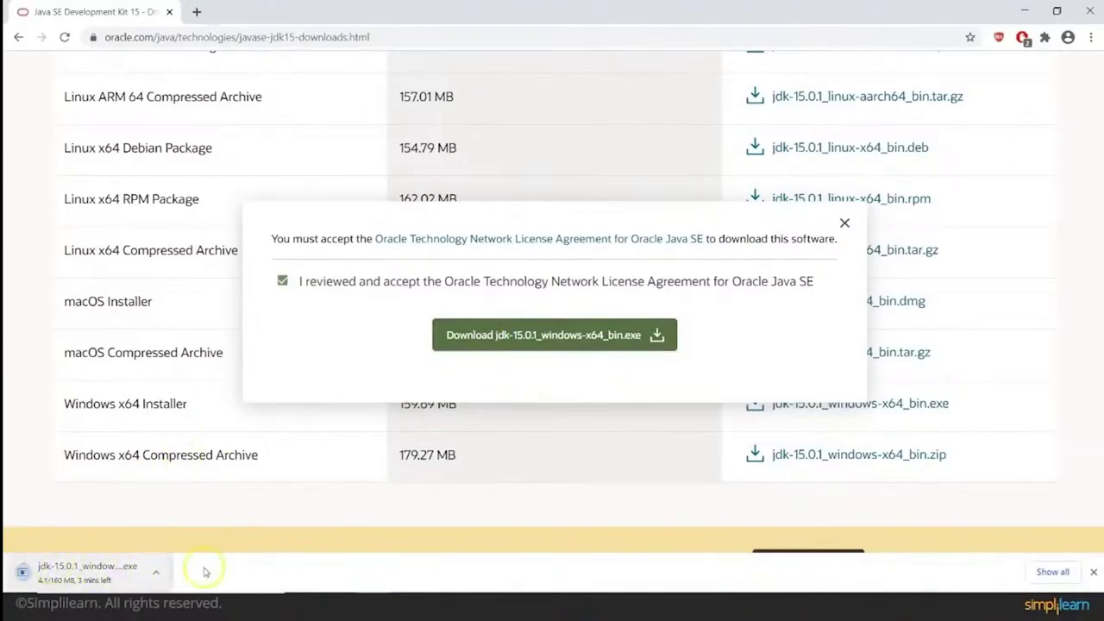
pyautogui.click(845, 224)
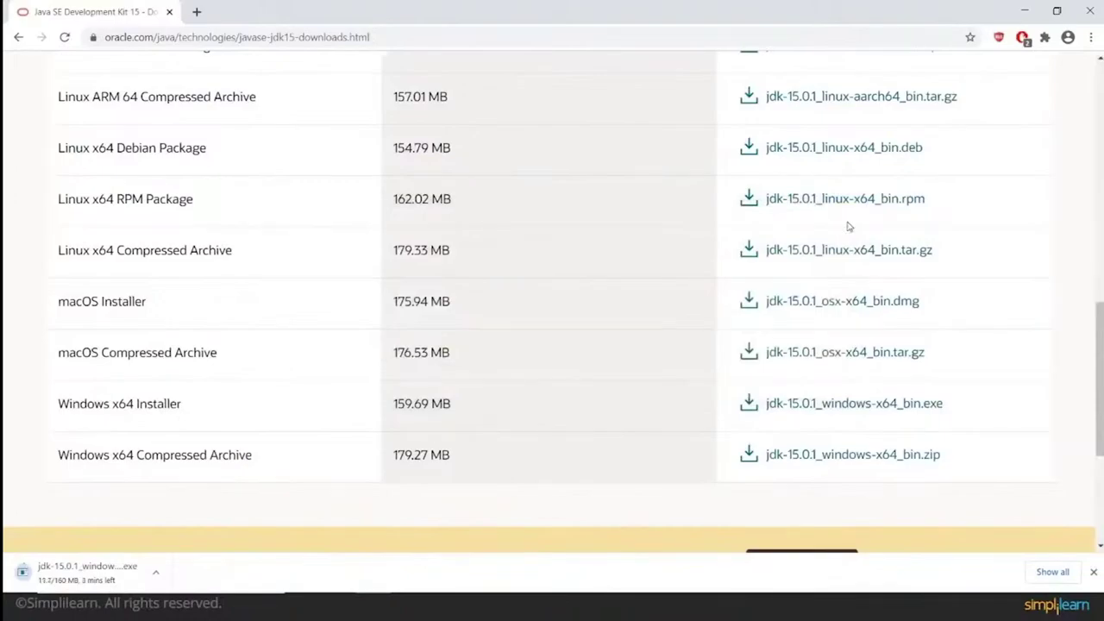
# Step: Launch the JDK 15 Windows installer from the desktop and advance its setup wizard to the destination folder page
pyautogui.click(1027, 11)
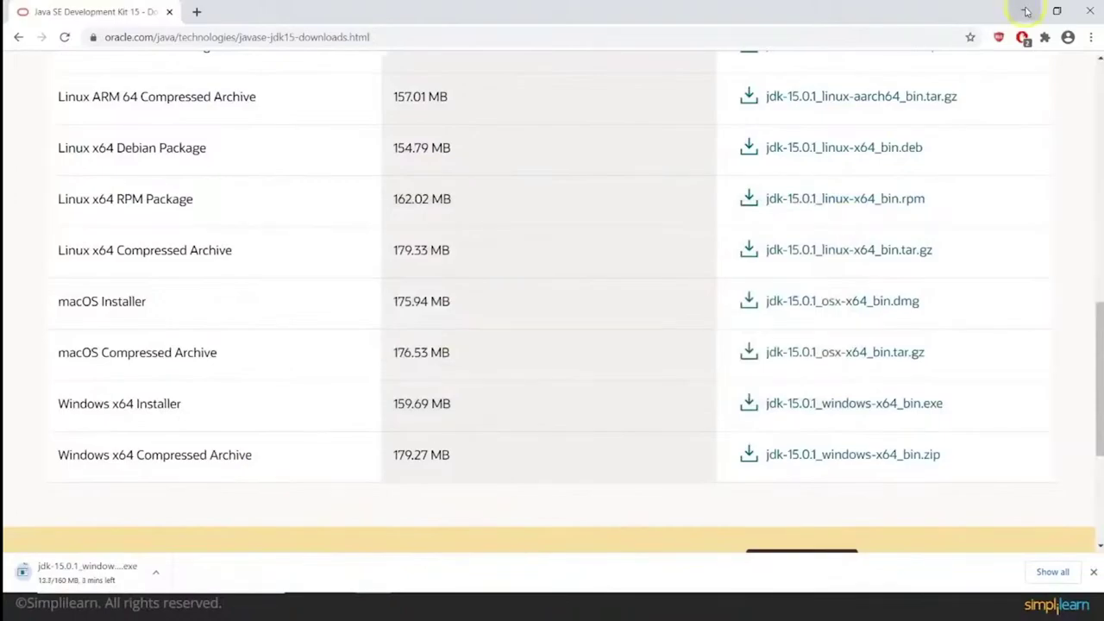
pyautogui.click(1026, 11)
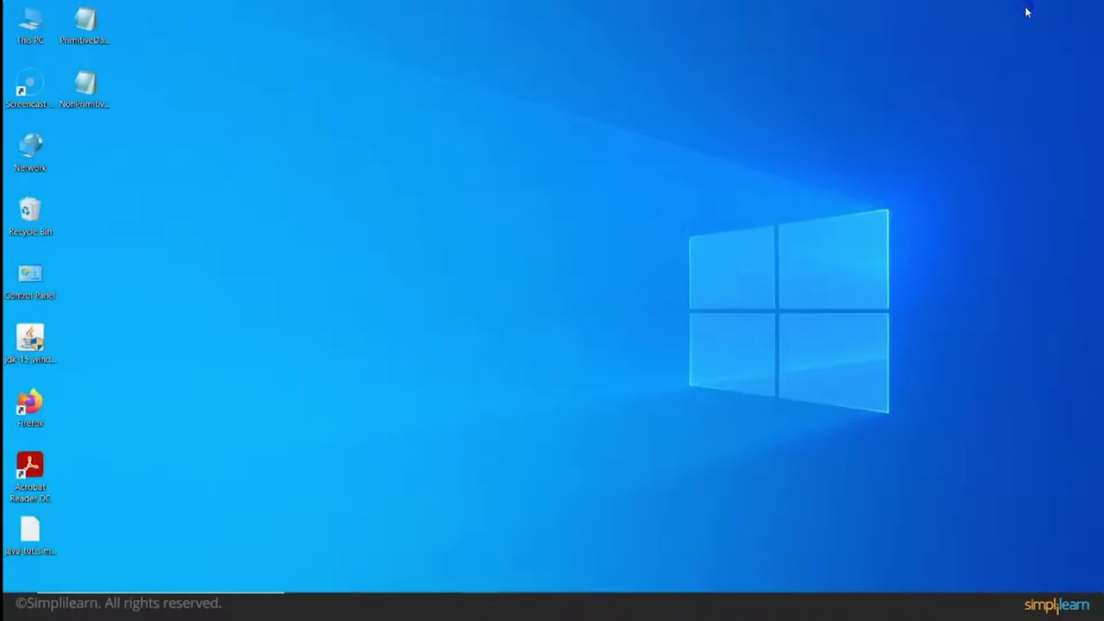
pyautogui.doubleClick(37, 336)
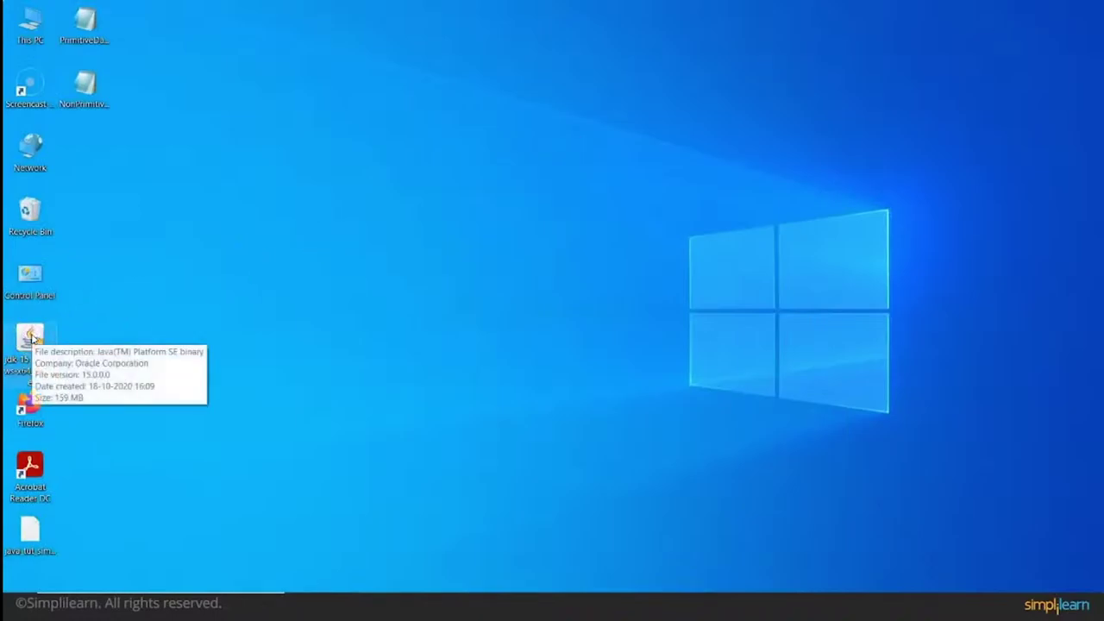
pyautogui.click(317, 286)
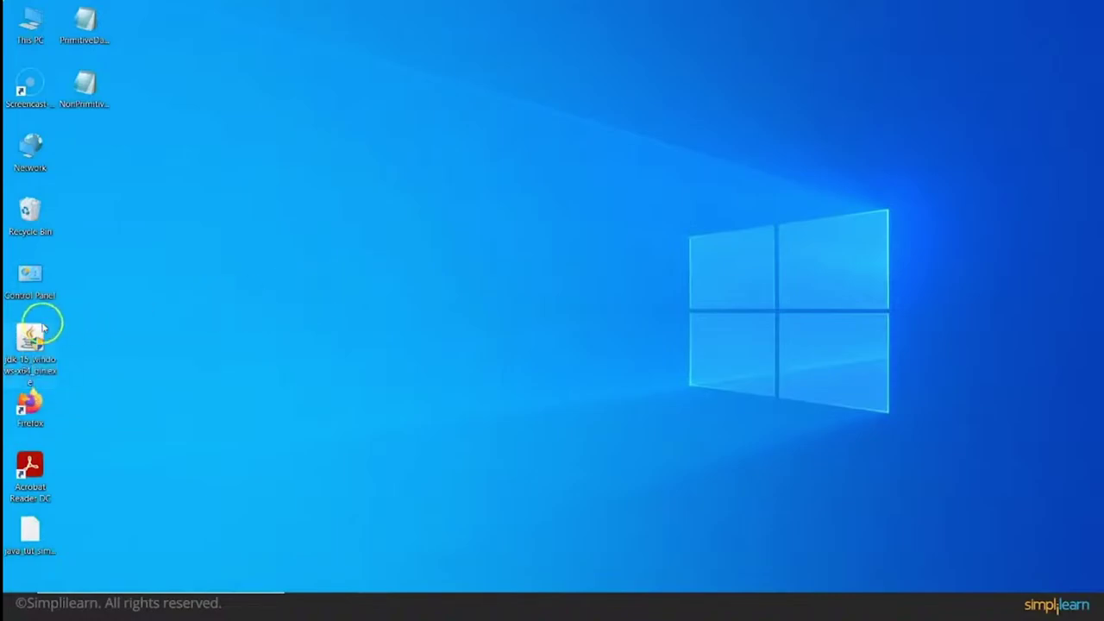
pyautogui.moveTo(32, 334)
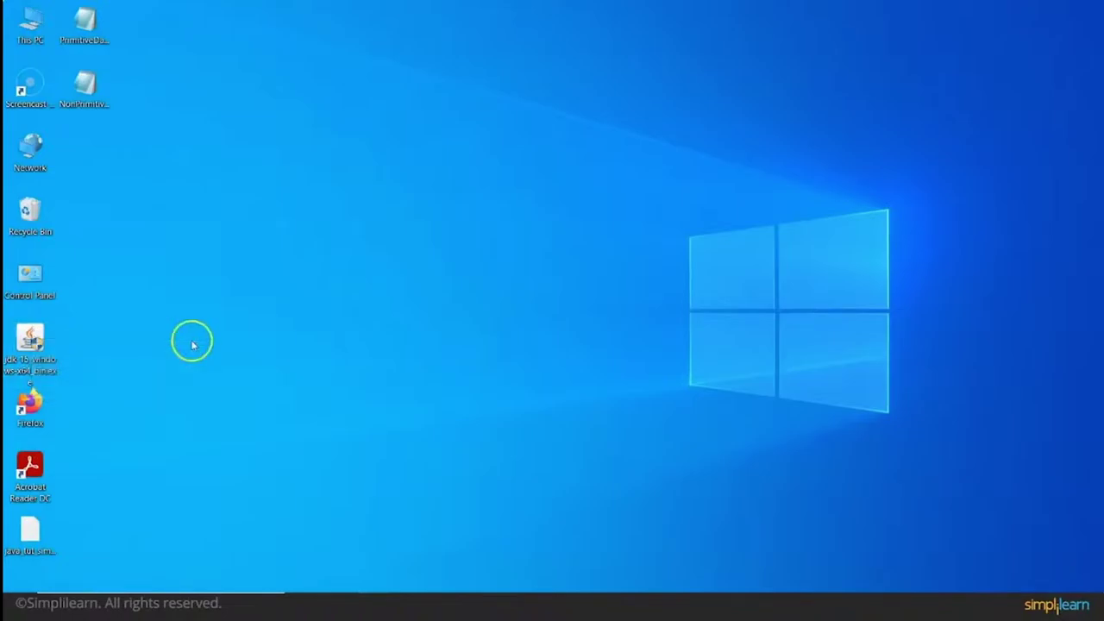
pyautogui.click(27, 343)
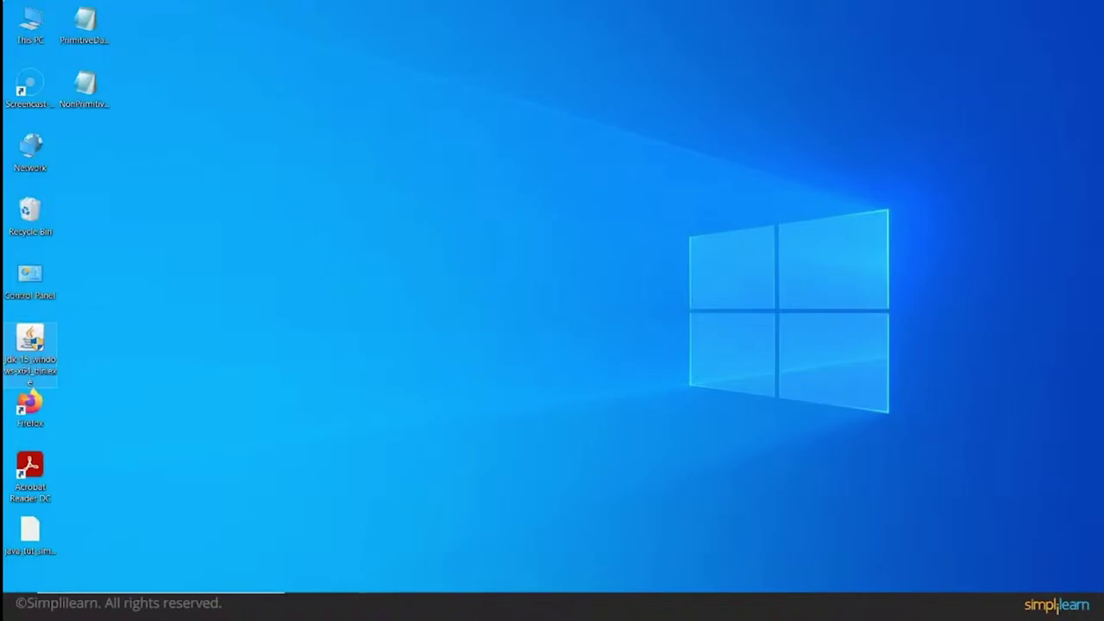
pyautogui.click(426, 396)
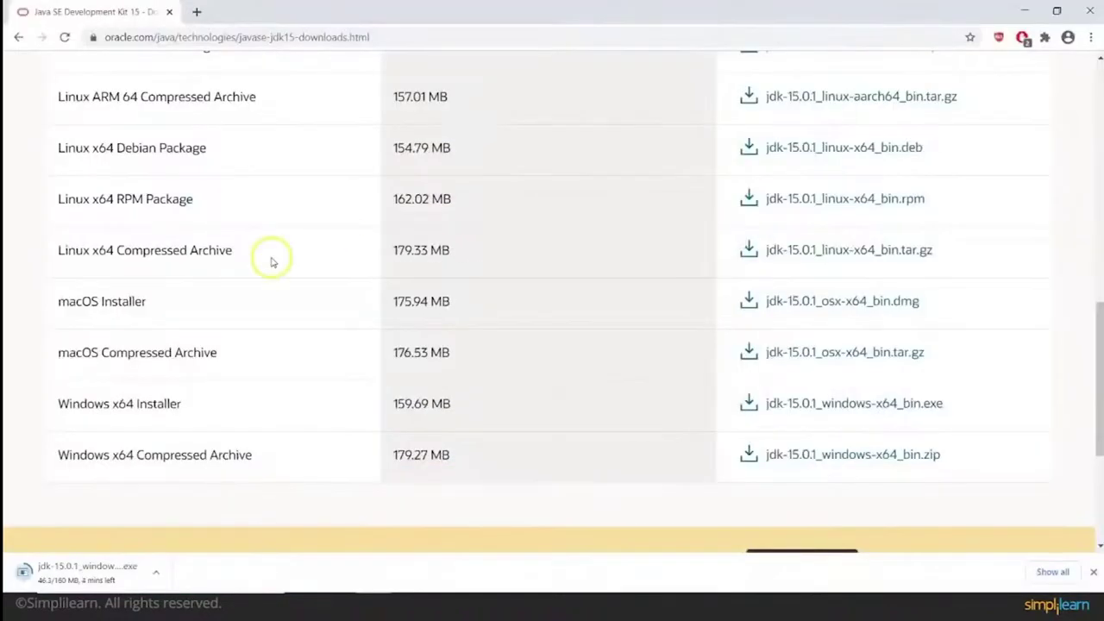
pyautogui.scroll(1, 271, 258)
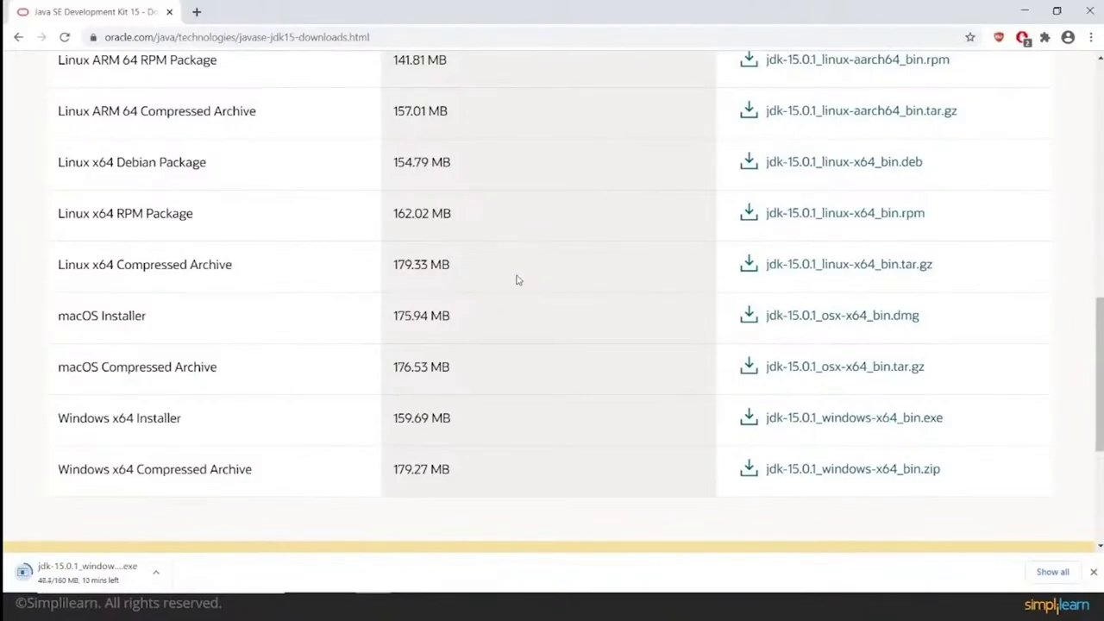
pyautogui.hotkey('alt', 'Tab')
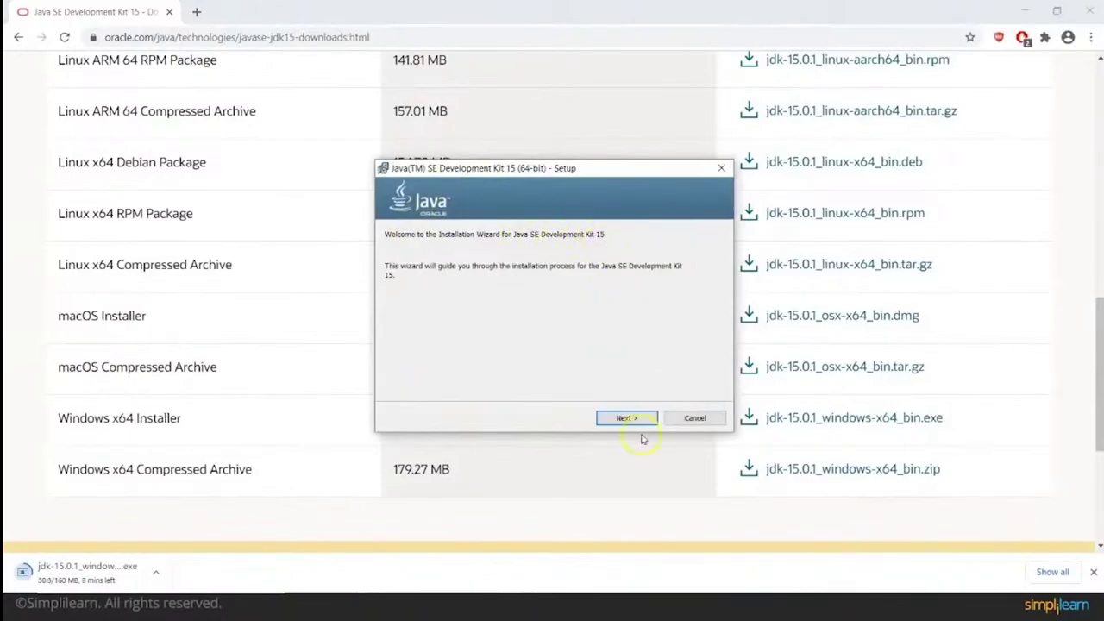
pyautogui.click(608, 420)
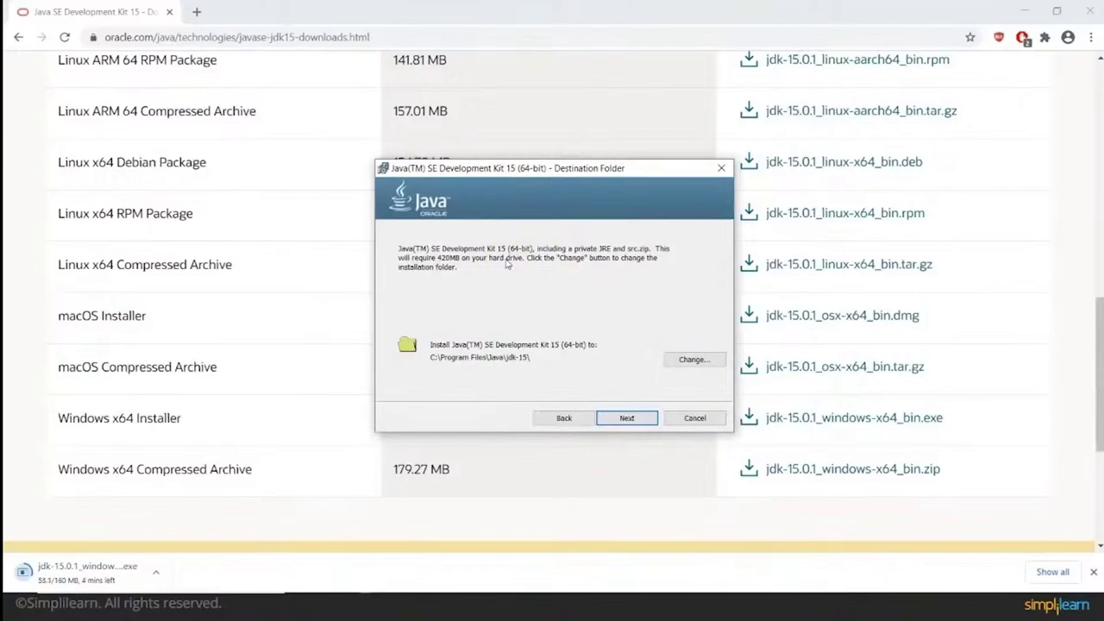
# Step: Examine the drives and folders offered for changing the JDK install location, and return without changing it
pyautogui.click(441, 362)
pyautogui.click(695, 360)
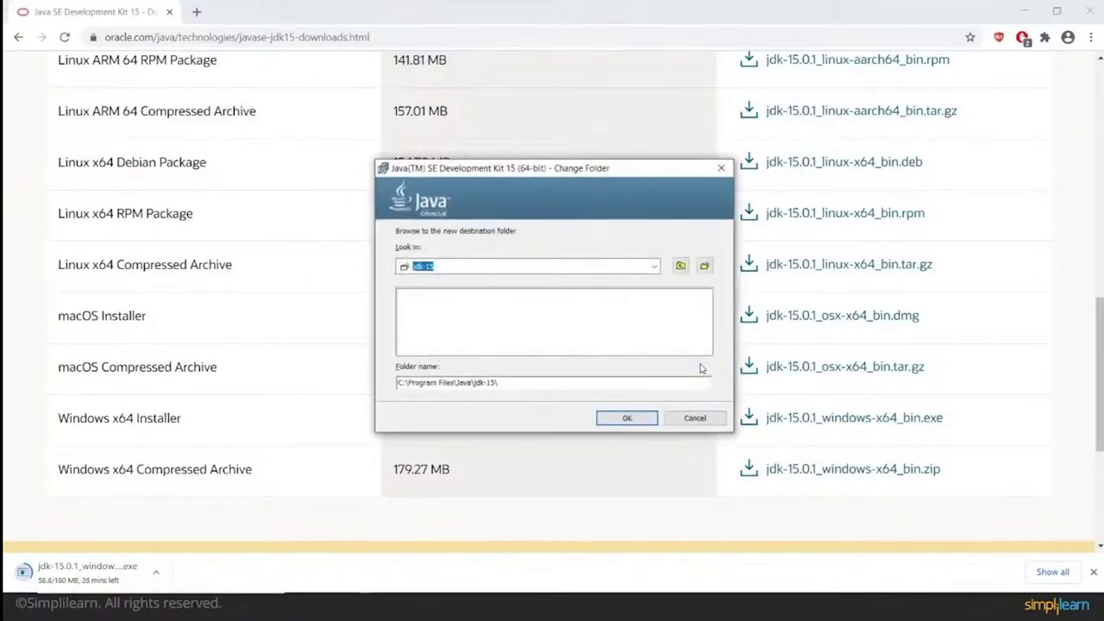
pyautogui.click(655, 267)
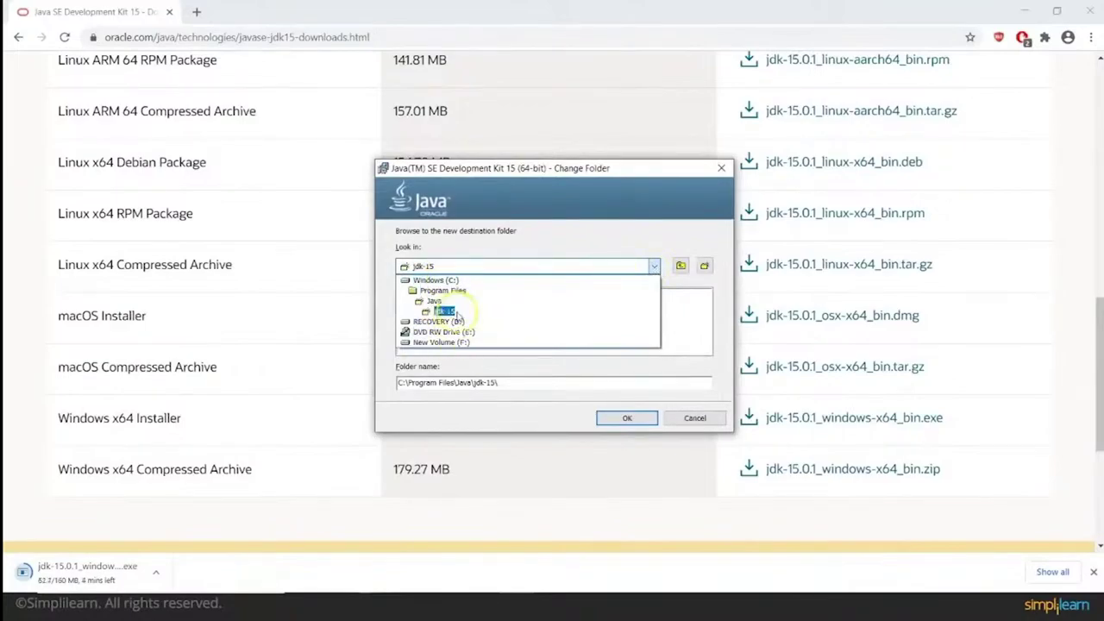
pyautogui.click(617, 222)
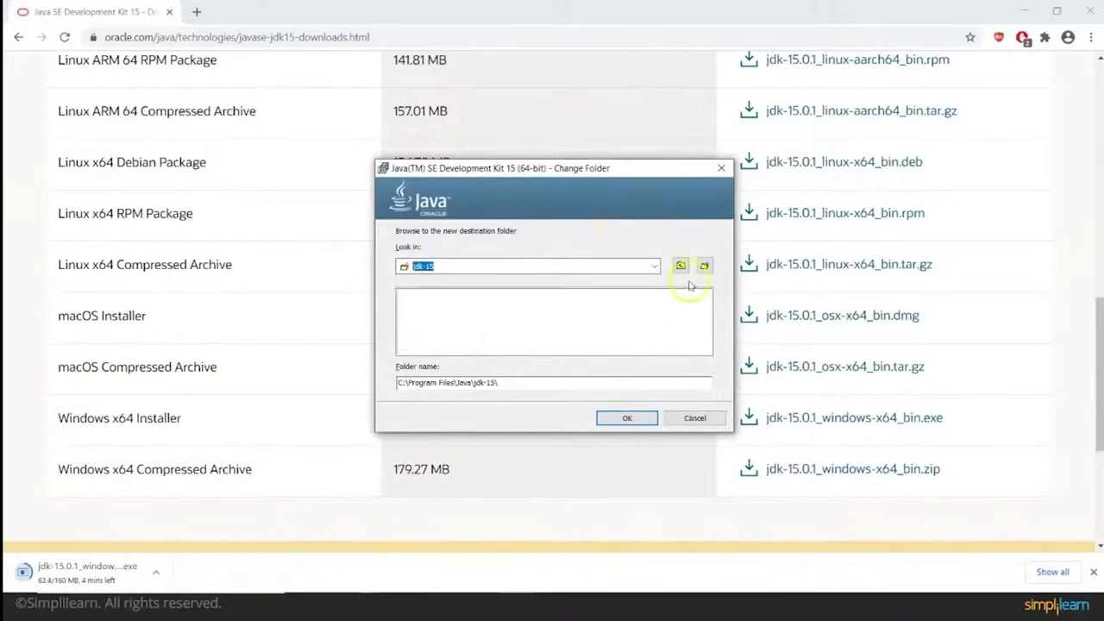
pyautogui.click(610, 350)
pyautogui.click(701, 421)
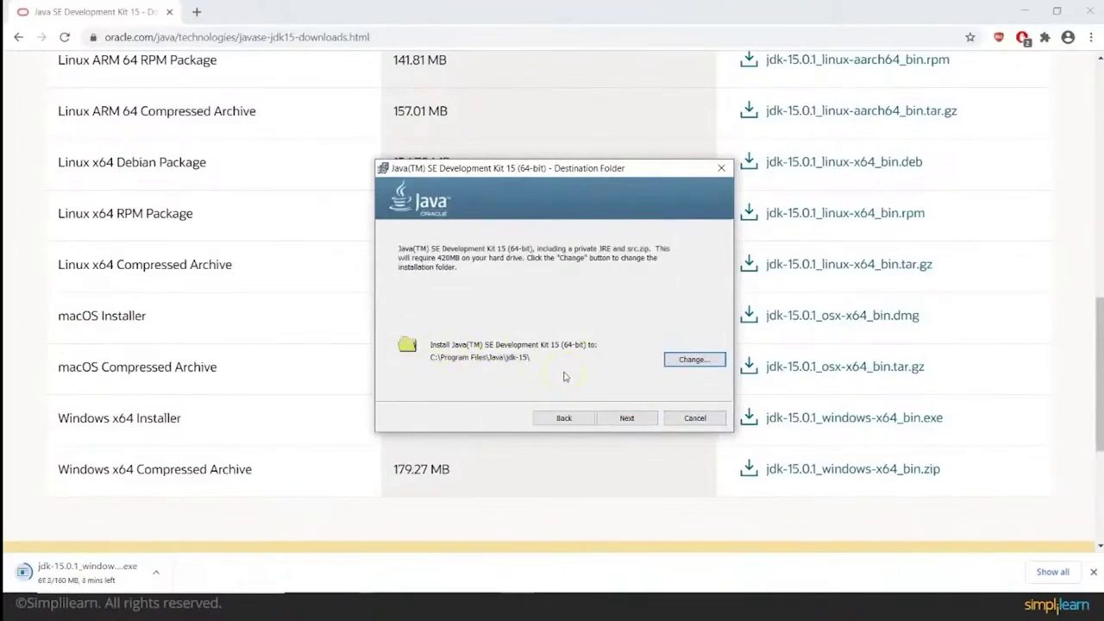
# Step: Install JDK 15 into the default folder C:\Program Files\Java\jdk-15\ and close the setup wizard
pyautogui.click(621, 419)
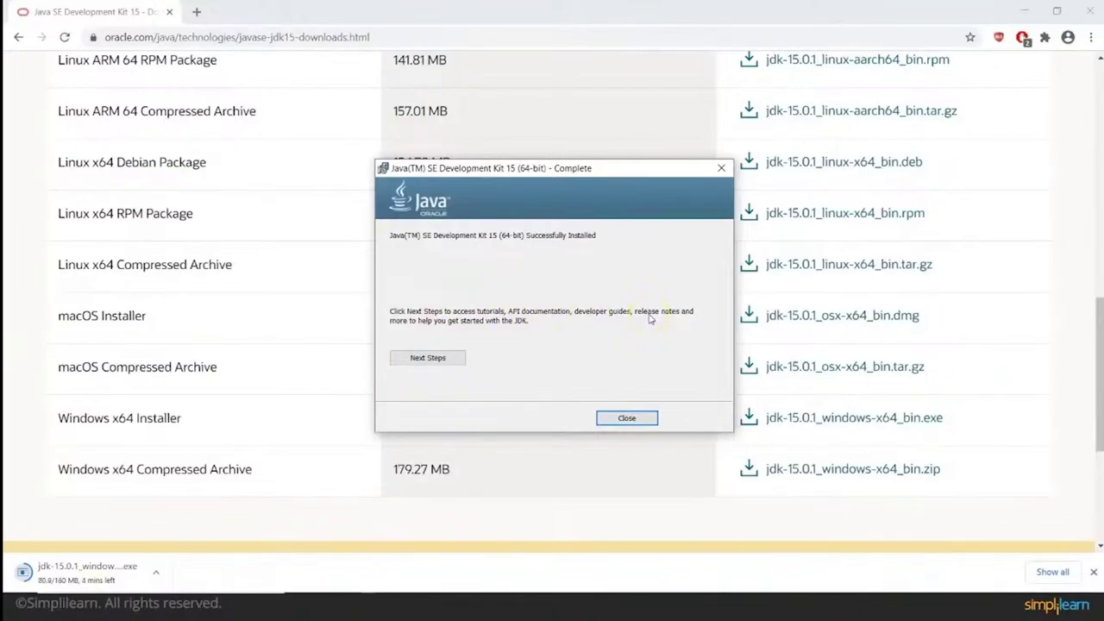
pyautogui.click(630, 421)
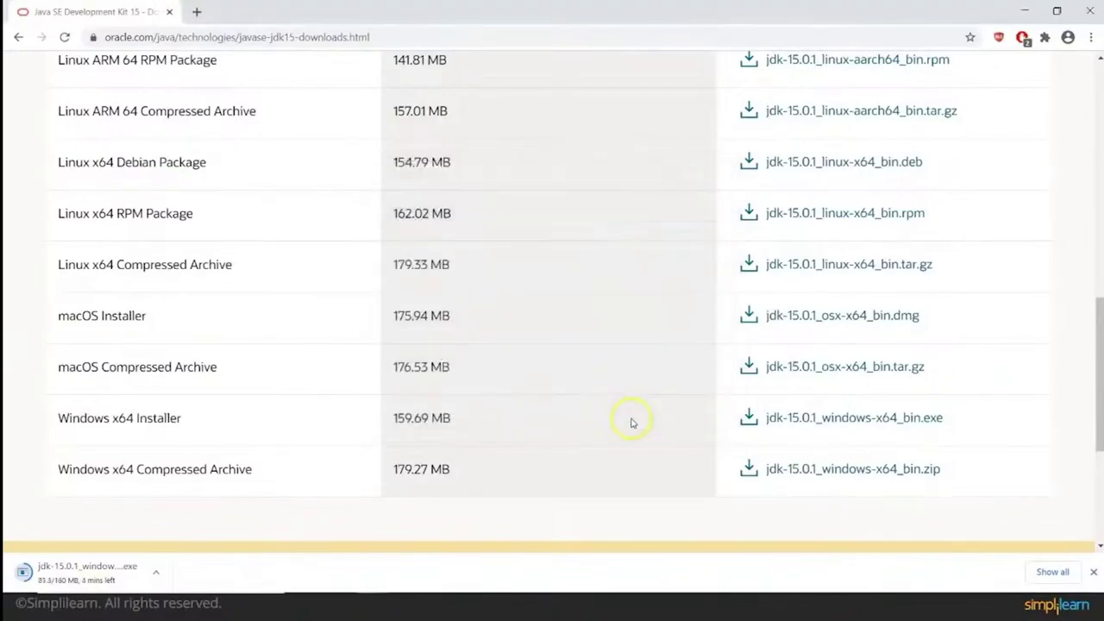
# Step: Close the downloads page and exit the browser, abandoning the JDK download in progress
pyautogui.click(1093, 12)
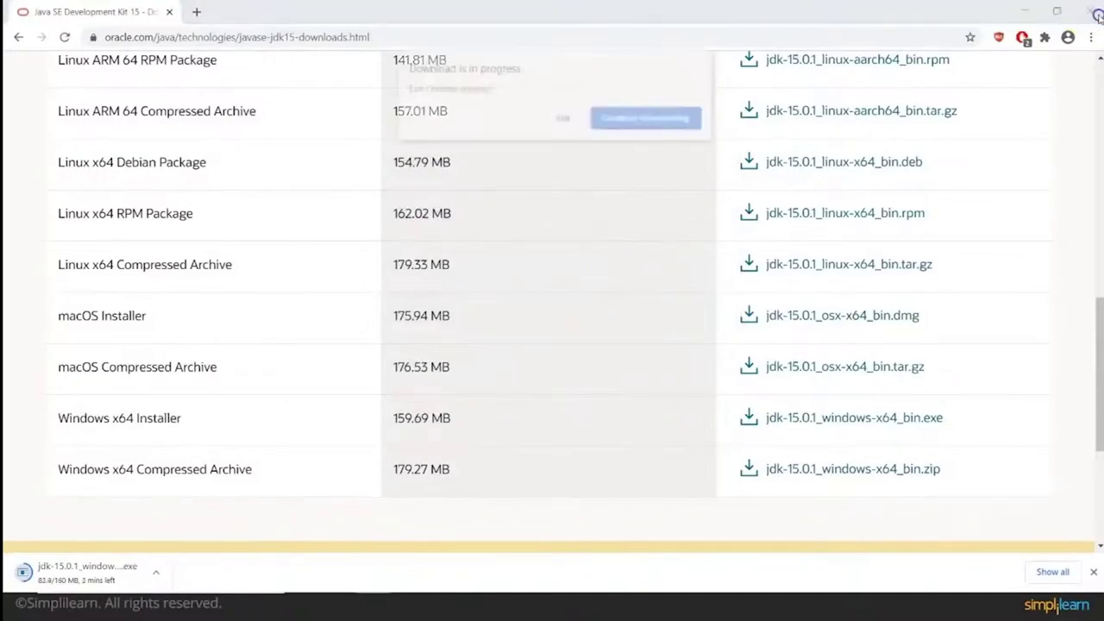
pyautogui.click(613, 121)
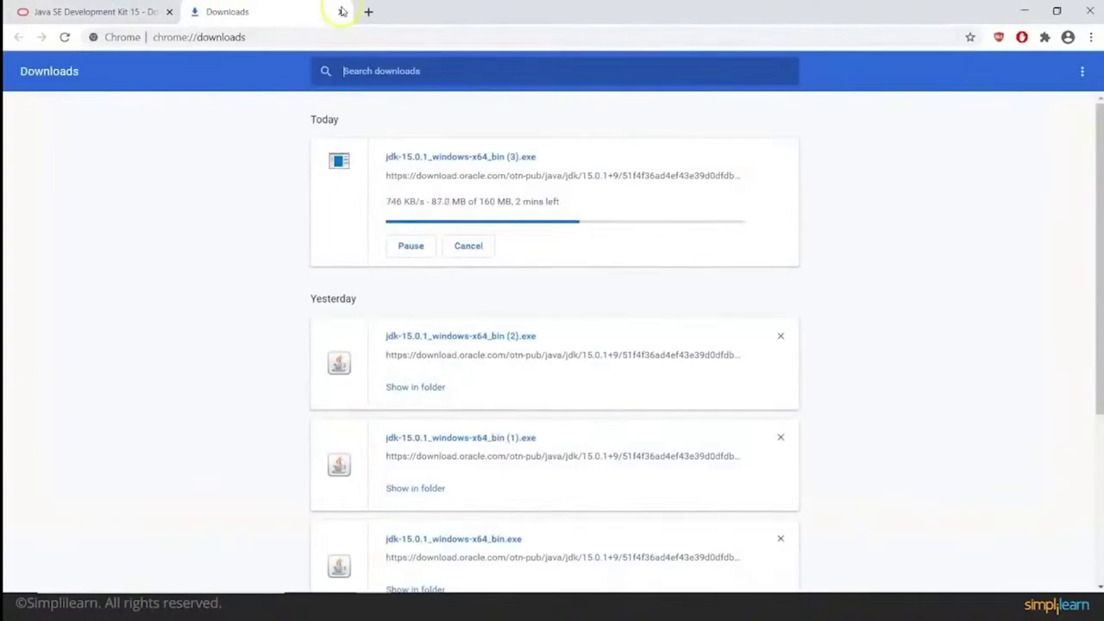
pyautogui.click(342, 11)
pyautogui.click(1090, 12)
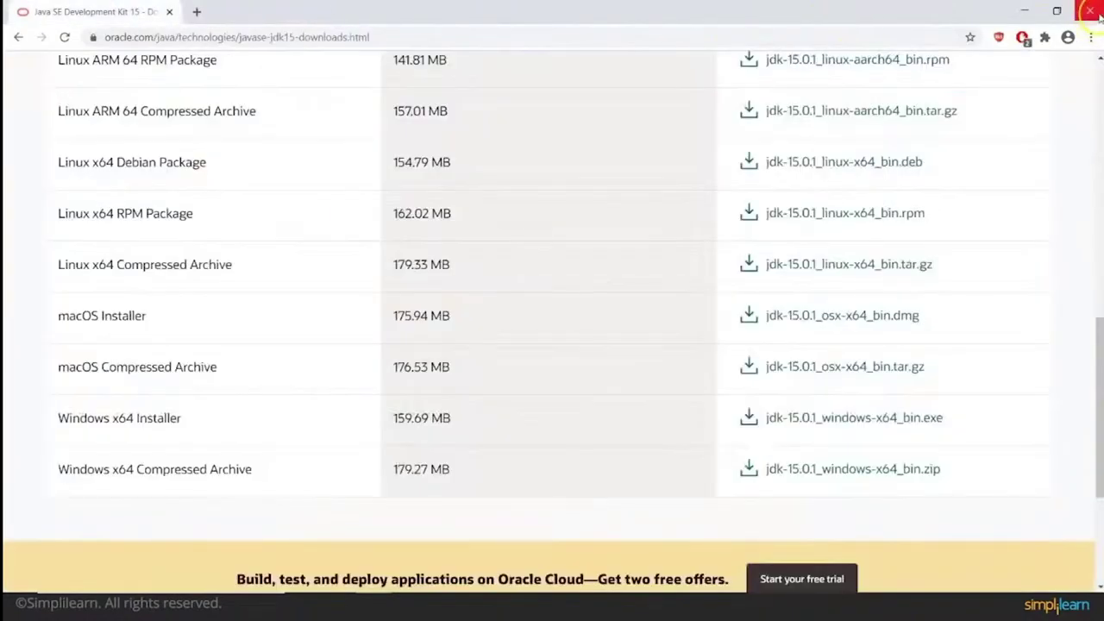
pyautogui.click(563, 118)
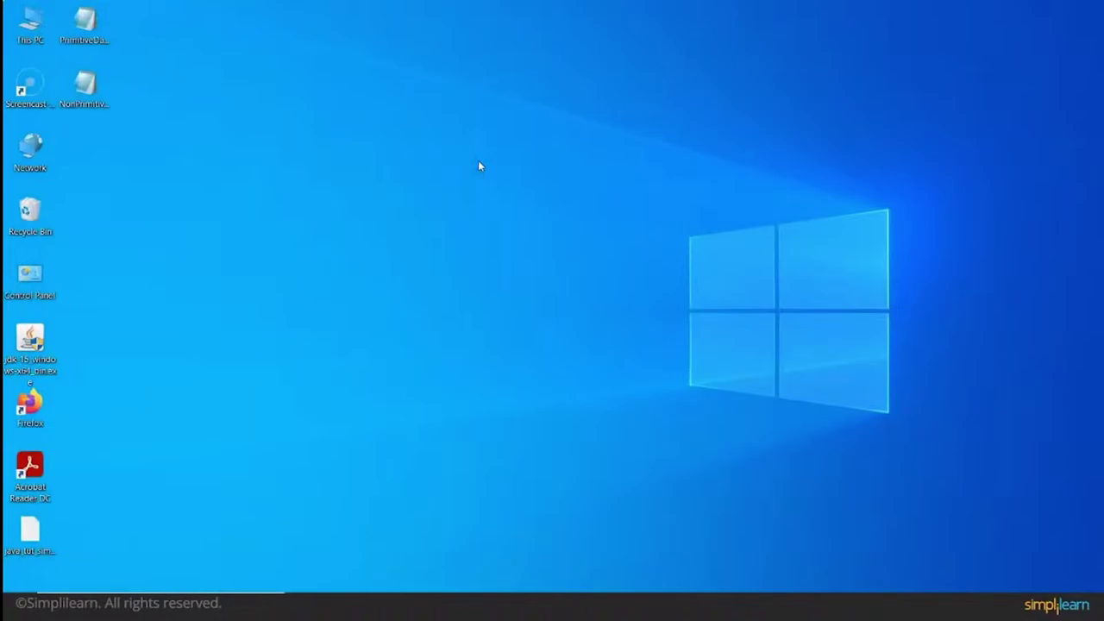
# Step: Open Command Prompt and check the installed Java version with java -version
pyautogui.press('super')
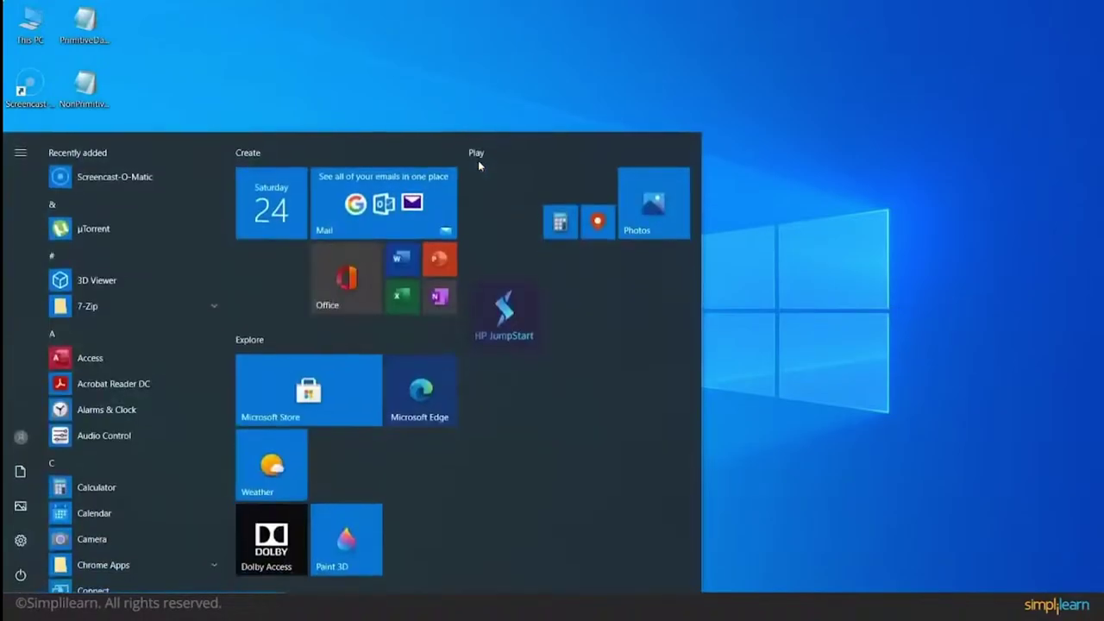
pyautogui.write('cmd')
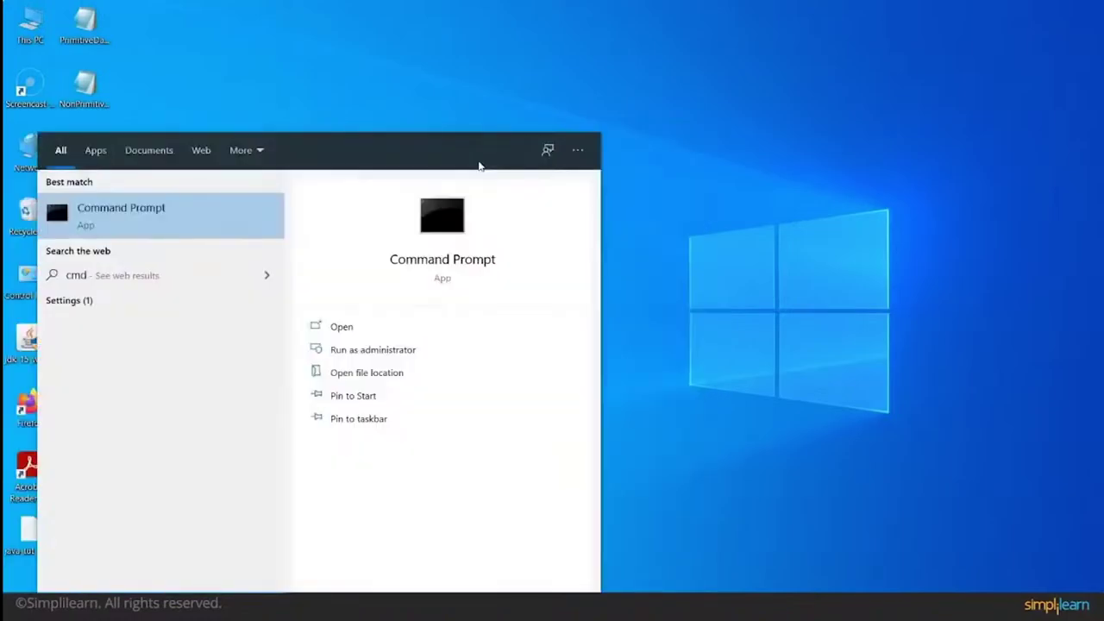
pyautogui.click(126, 216)
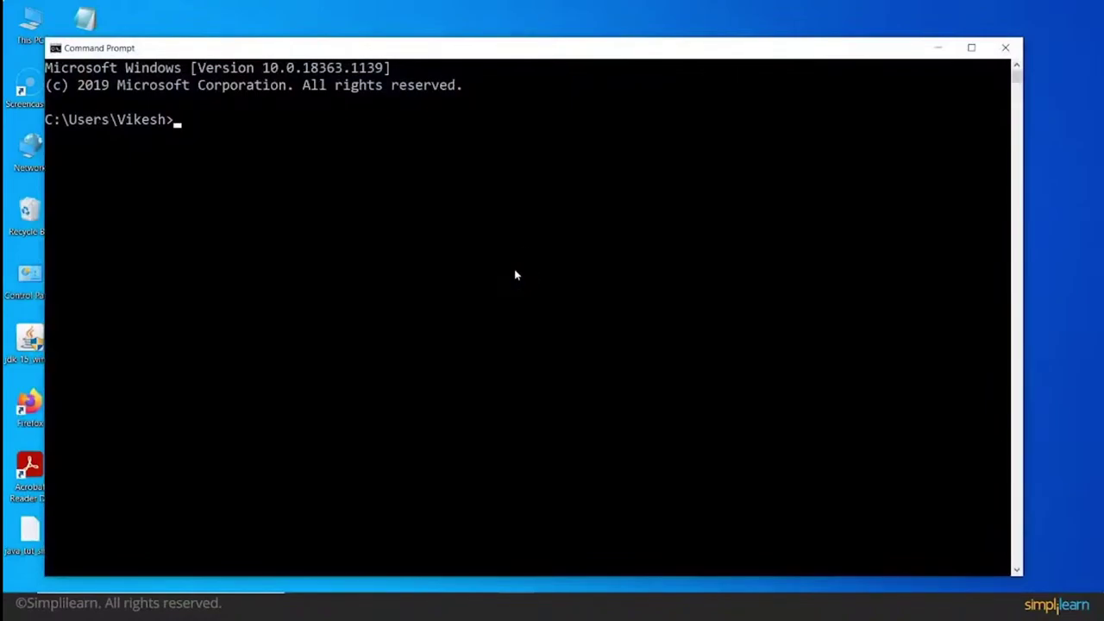
pyautogui.write('java -version')
pyautogui.press('Return')
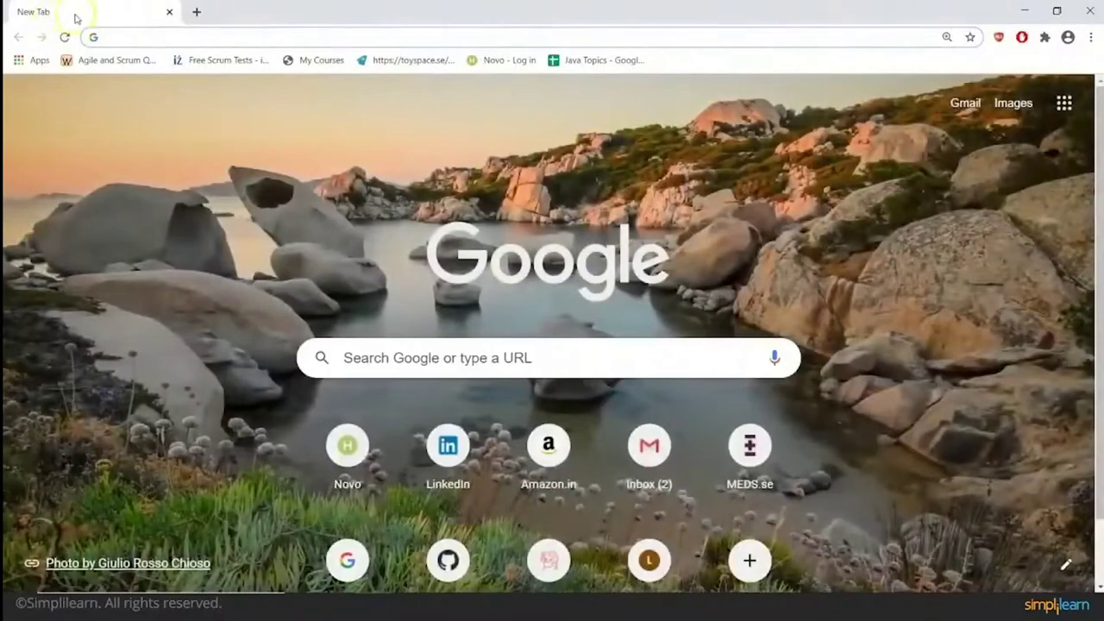
# Step: In Chrome, search for "eclipse download", open the Eclipse Foundation downloads page and locate the 64-bit Eclipse IDE 2020-09 download
pyautogui.click(123, 37)
pyautogui.write('eclipse ')
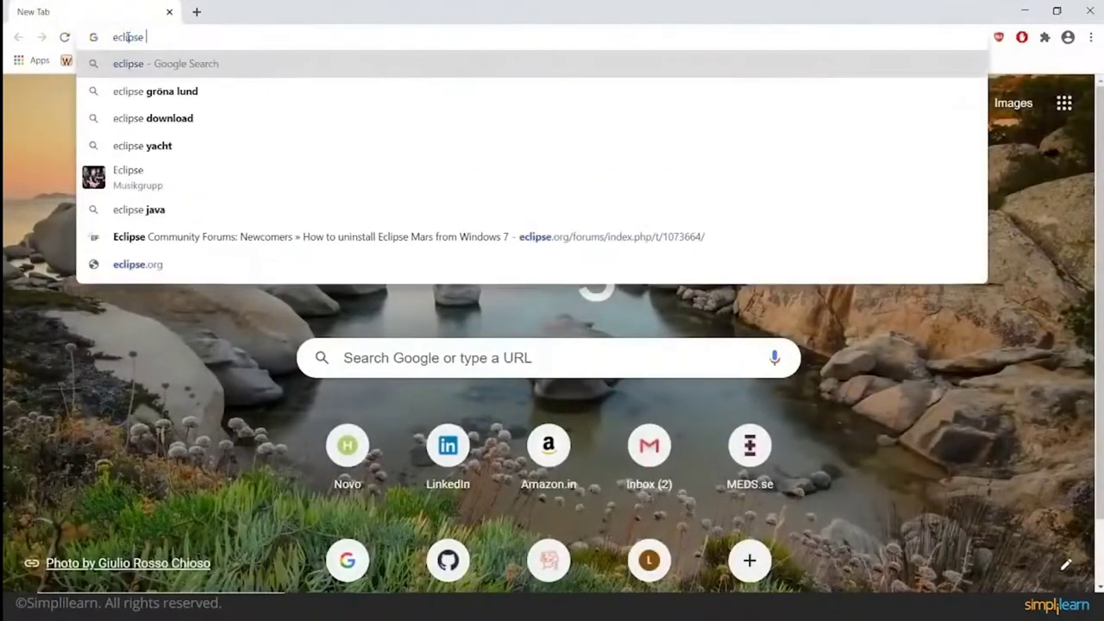
pyautogui.write('download')
pyautogui.press('Return')
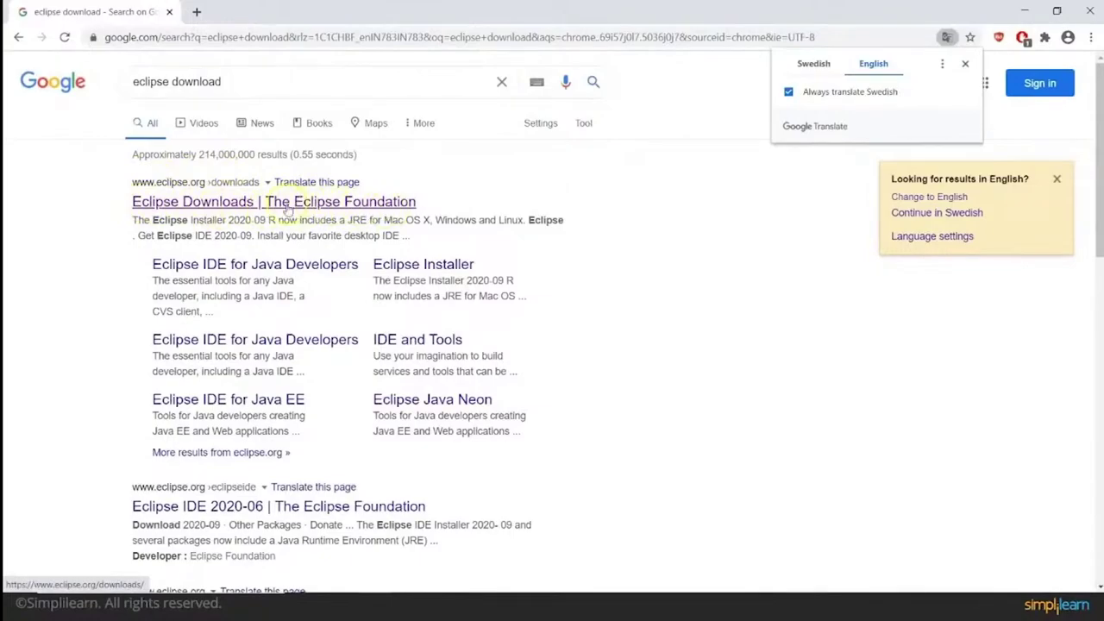
pyautogui.click(412, 204)
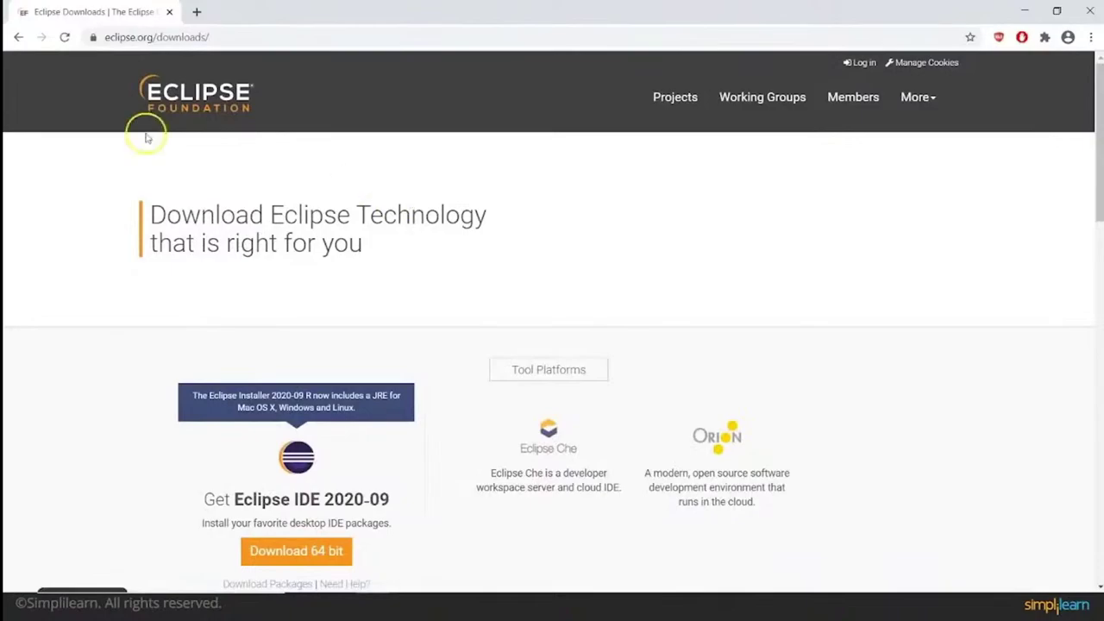
pyautogui.scroll(-1, 84, 346)
pyautogui.scroll(-2, 83, 345)
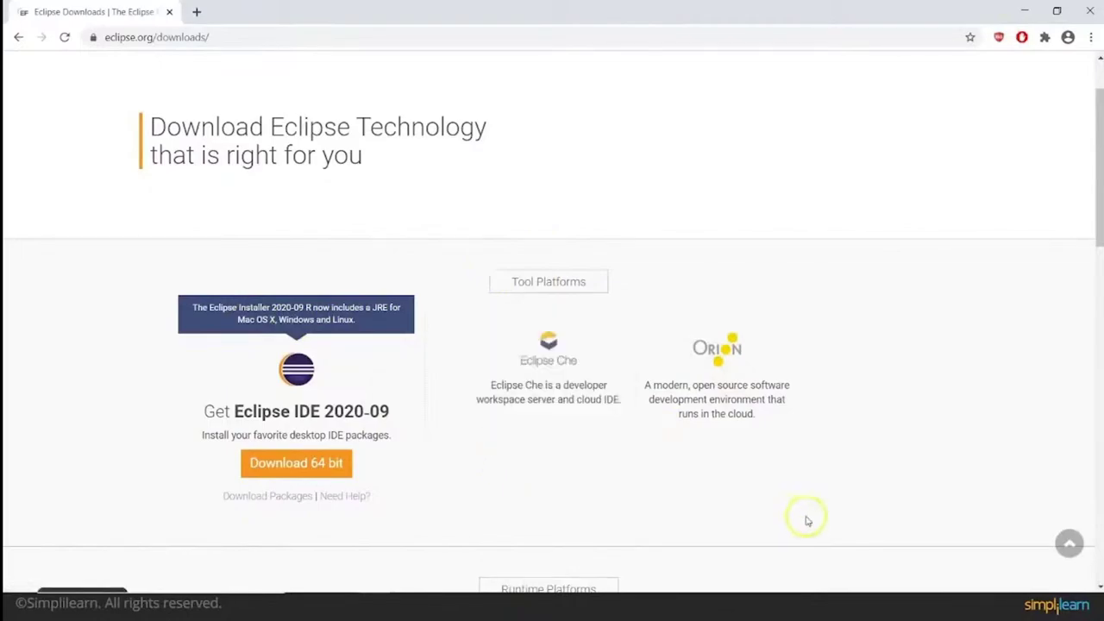
pyautogui.scroll(-3, 978, 465)
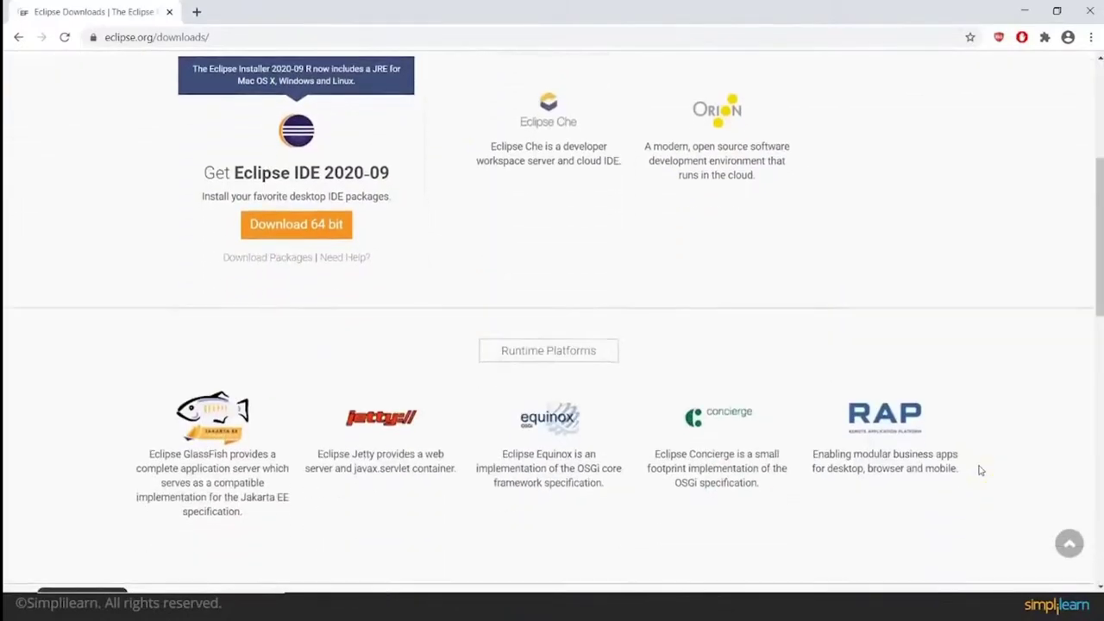
pyautogui.scroll(3, 979, 470)
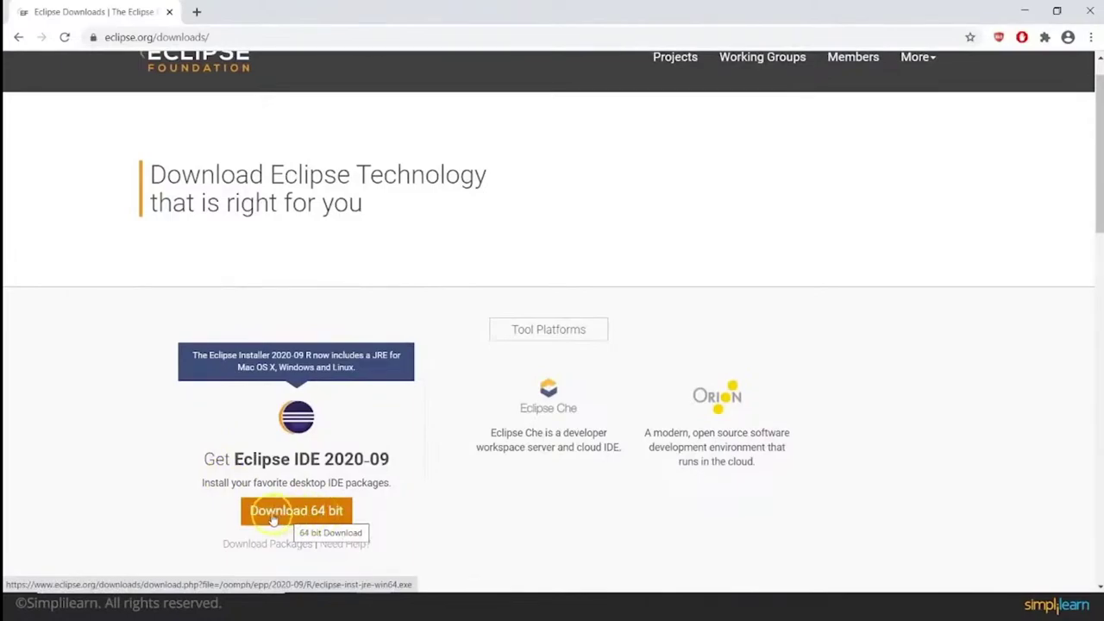
# Step: Download the 64-bit Eclipse installer eclipse-inst-jre-win64.exe from the offered University of Twente mirror
pyautogui.click(328, 516)
pyautogui.click(278, 518)
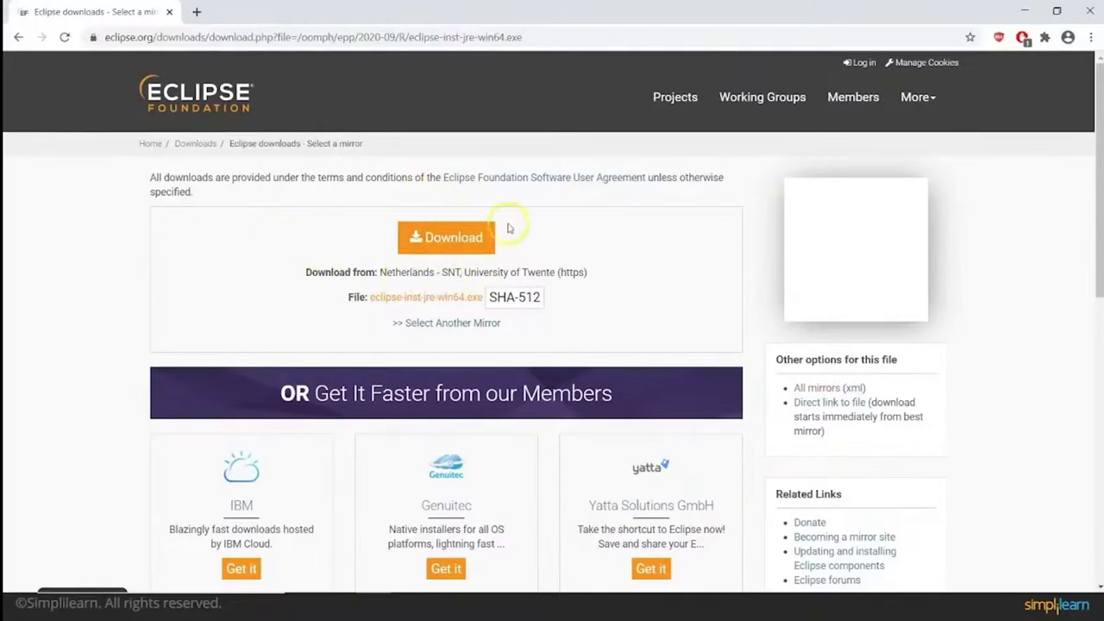
pyautogui.click(465, 300)
pyautogui.click(69, 296)
pyautogui.click(73, 287)
pyautogui.click(472, 243)
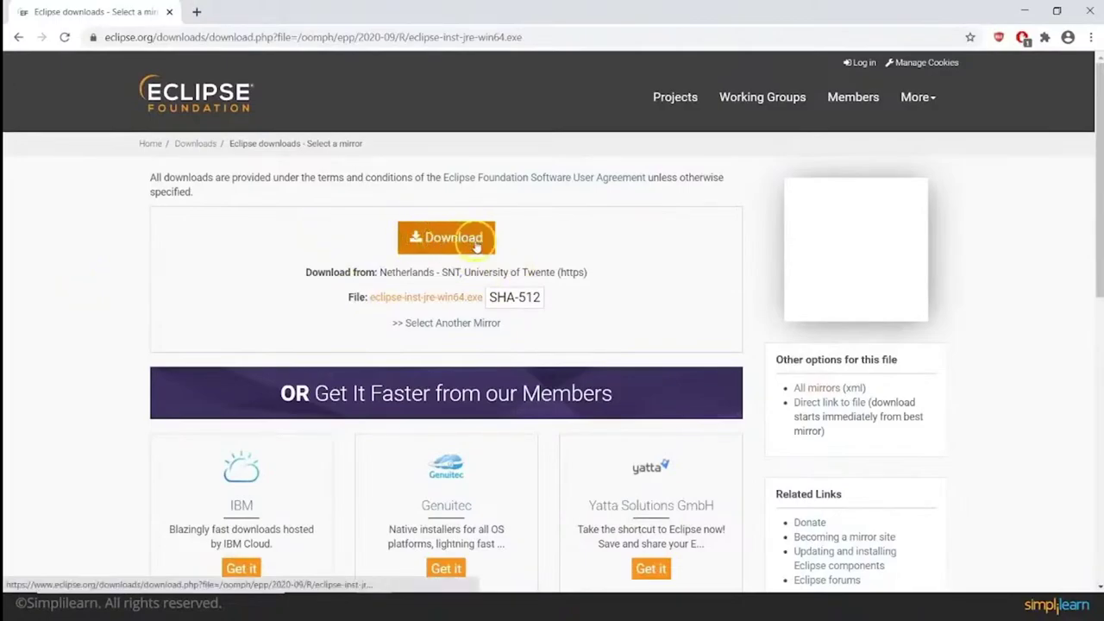
pyautogui.click(446, 244)
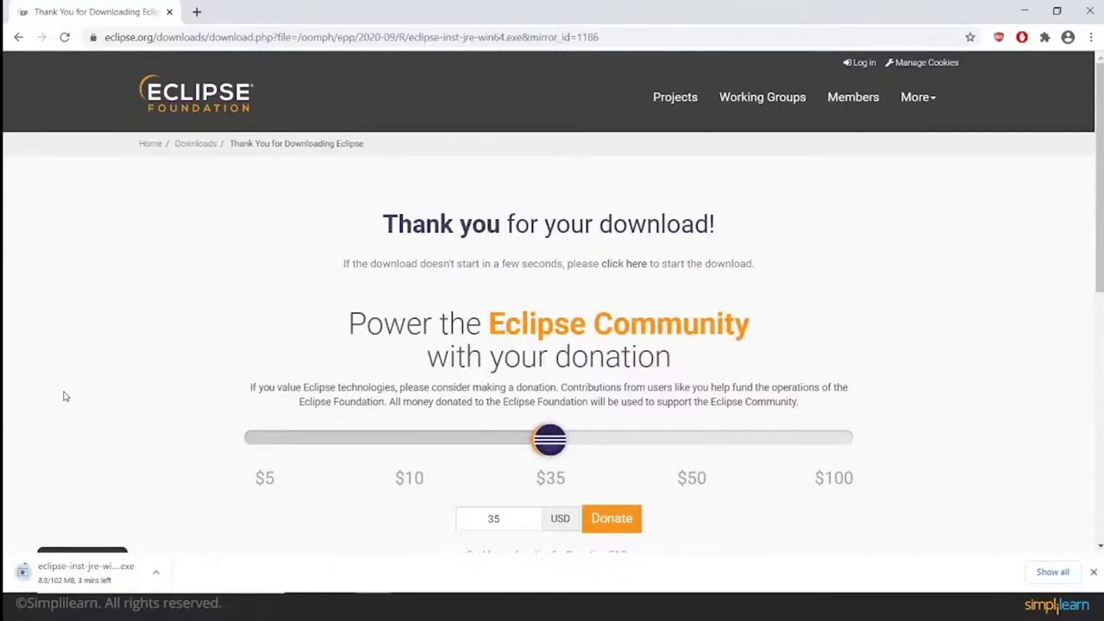
pyautogui.scroll(-1, 63, 396)
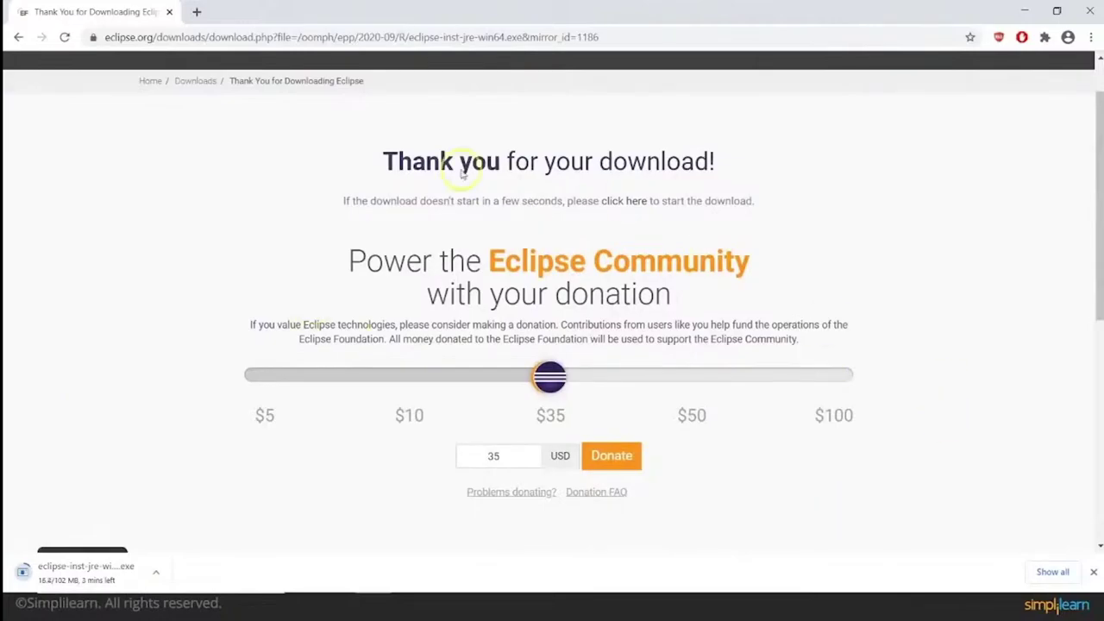
# Step: Minimize the browser and run the Eclipse installer saved on the desktop
pyautogui.click(1030, 12)
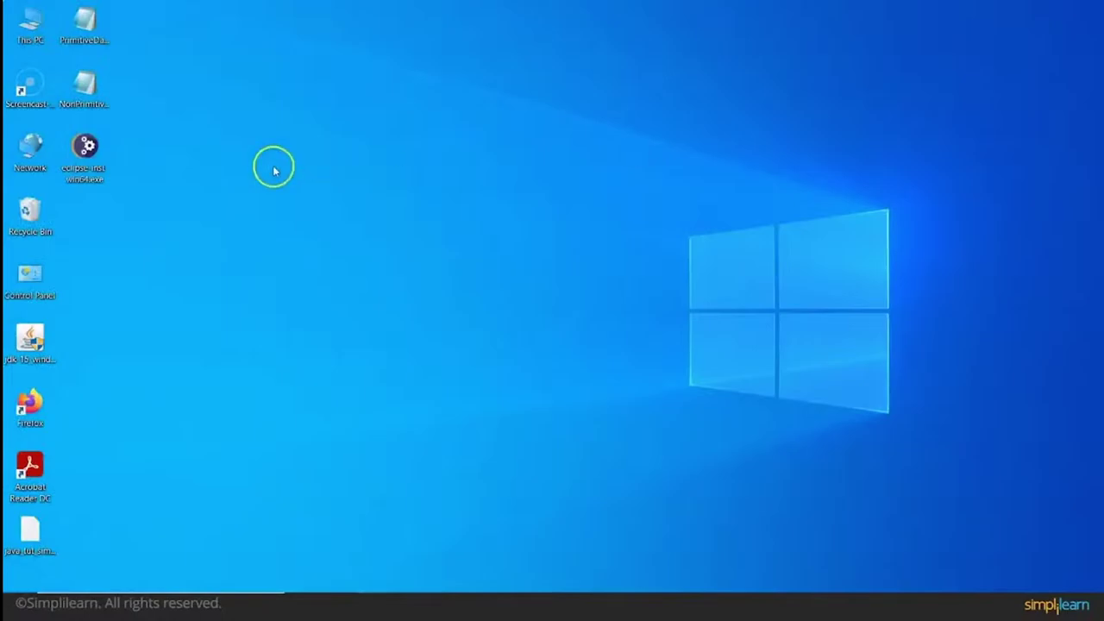
pyautogui.click(86, 148)
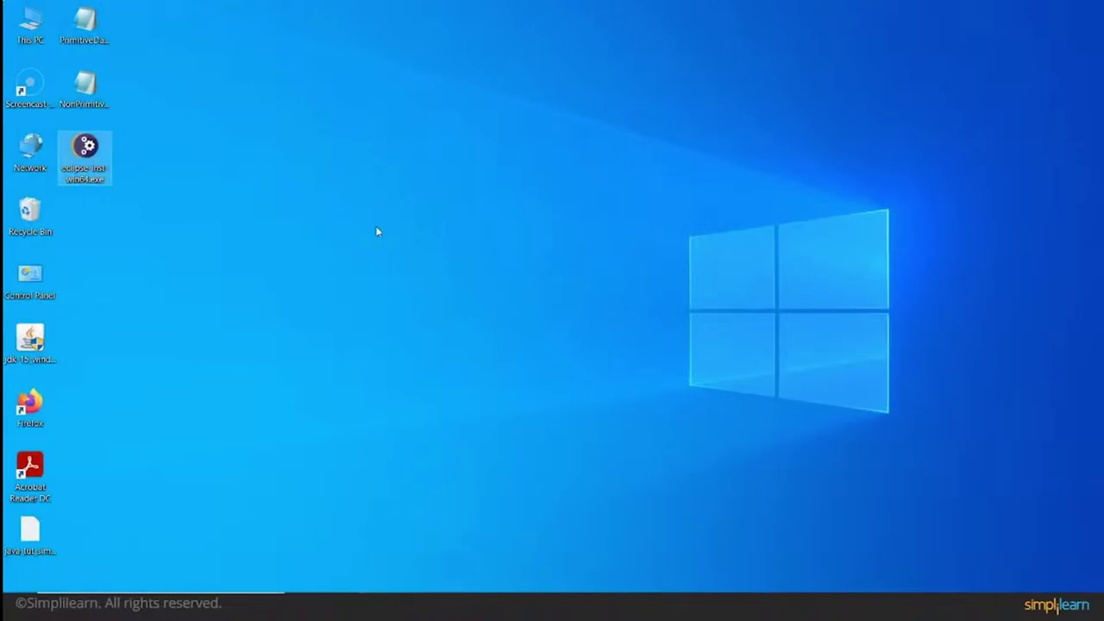
pyautogui.doubleClick(86, 146)
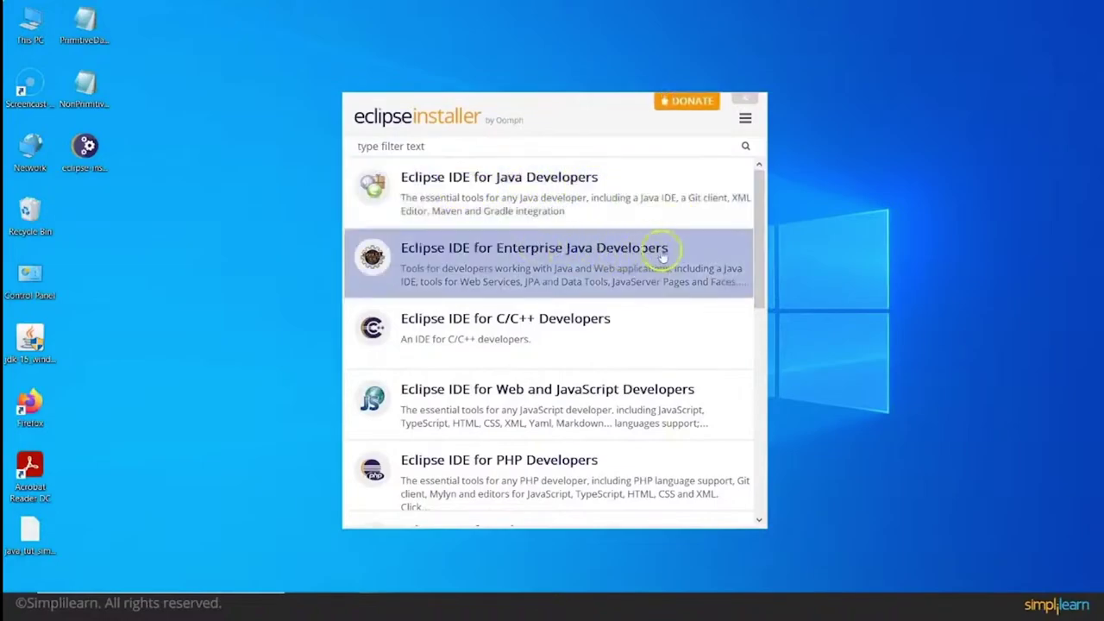
pyautogui.moveTo(762, 247)
pyautogui.mouseDown()
pyautogui.moveTo(747, 479)
pyautogui.moveTo(752, 233)
pyautogui.mouseUp()
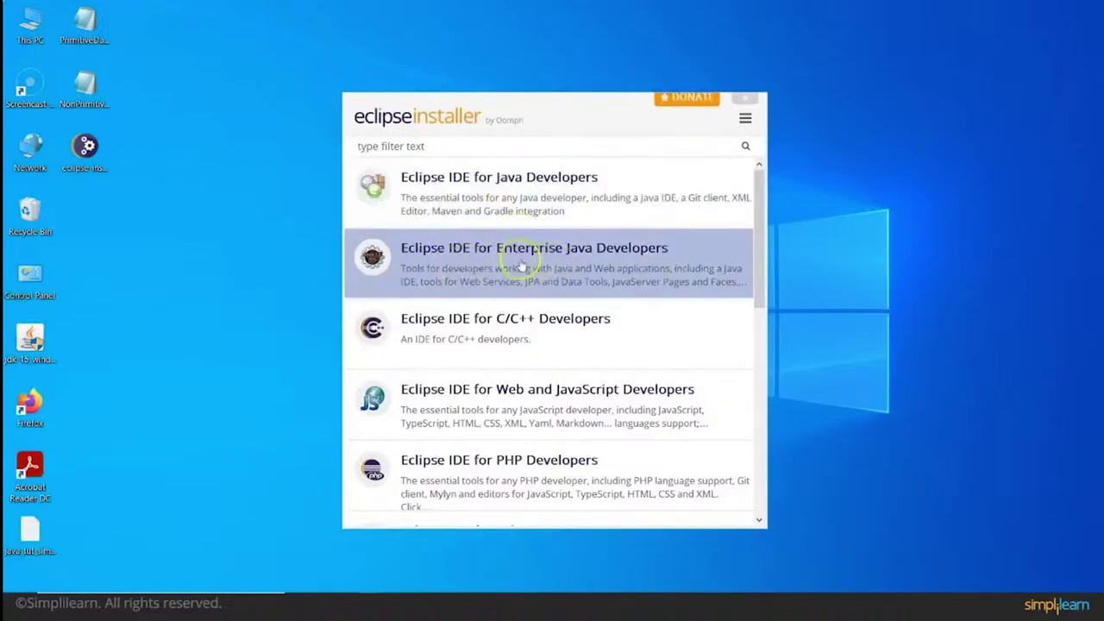
# Step: Install Eclipse IDE for Enterprise Java Developers with jdk-15 in the default folder, accept the user agreement, and launch it
pyautogui.click(493, 260)
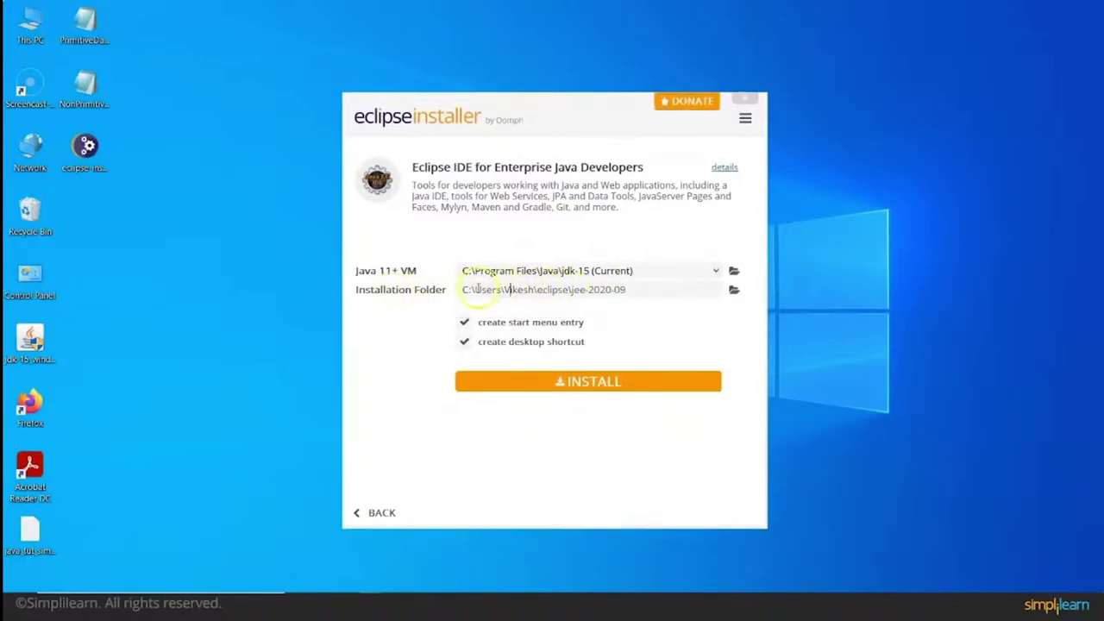
pyautogui.click(508, 290)
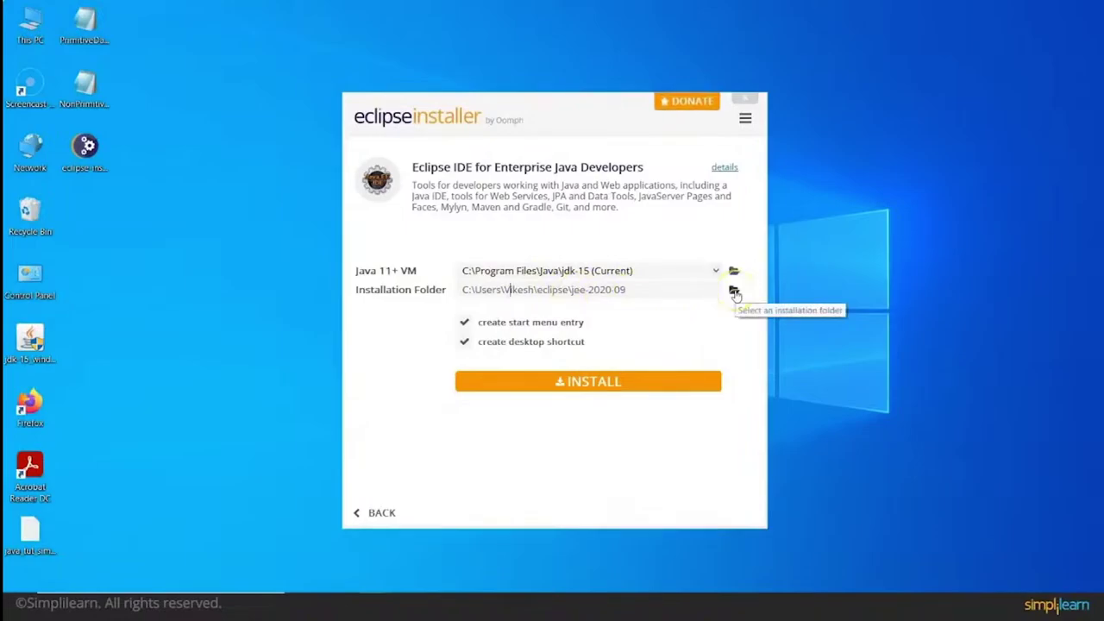
pyautogui.click(609, 384)
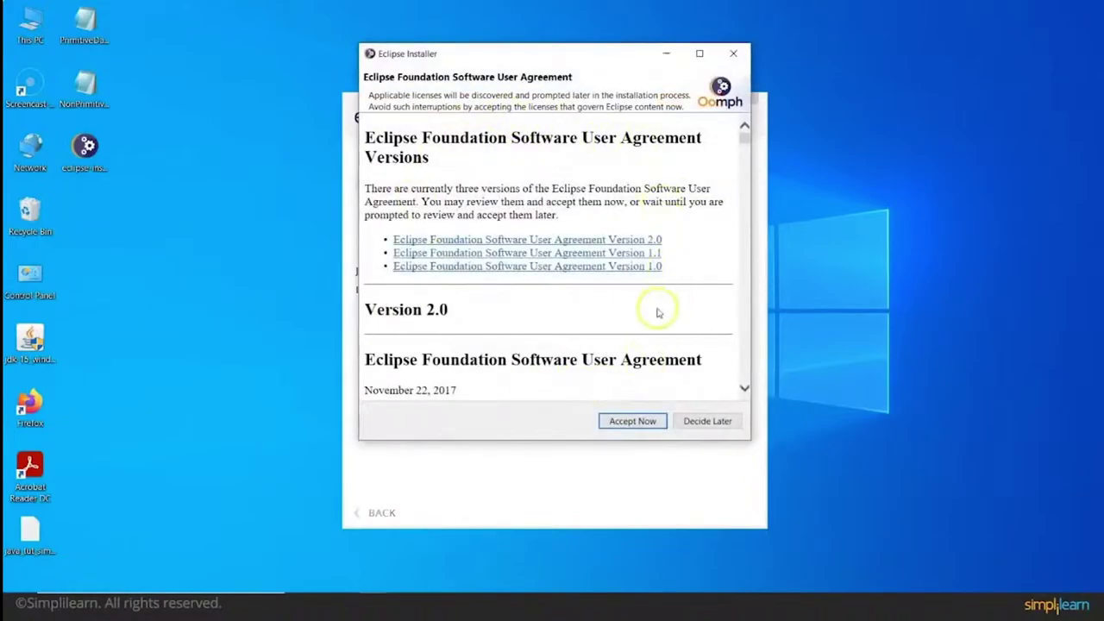
pyautogui.click(636, 422)
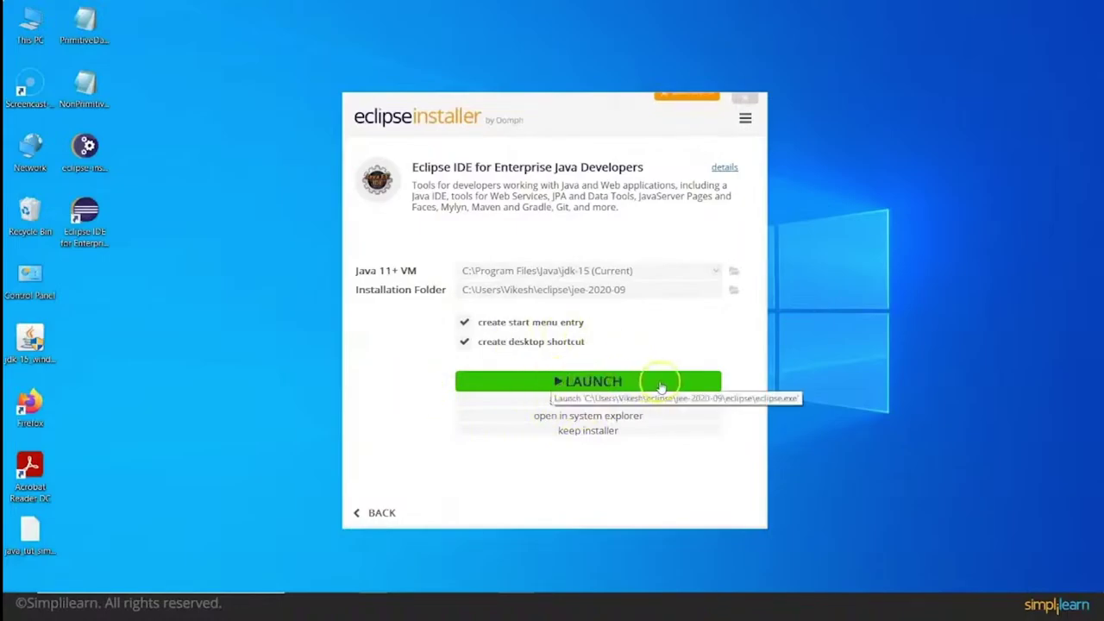
pyautogui.click(576, 382)
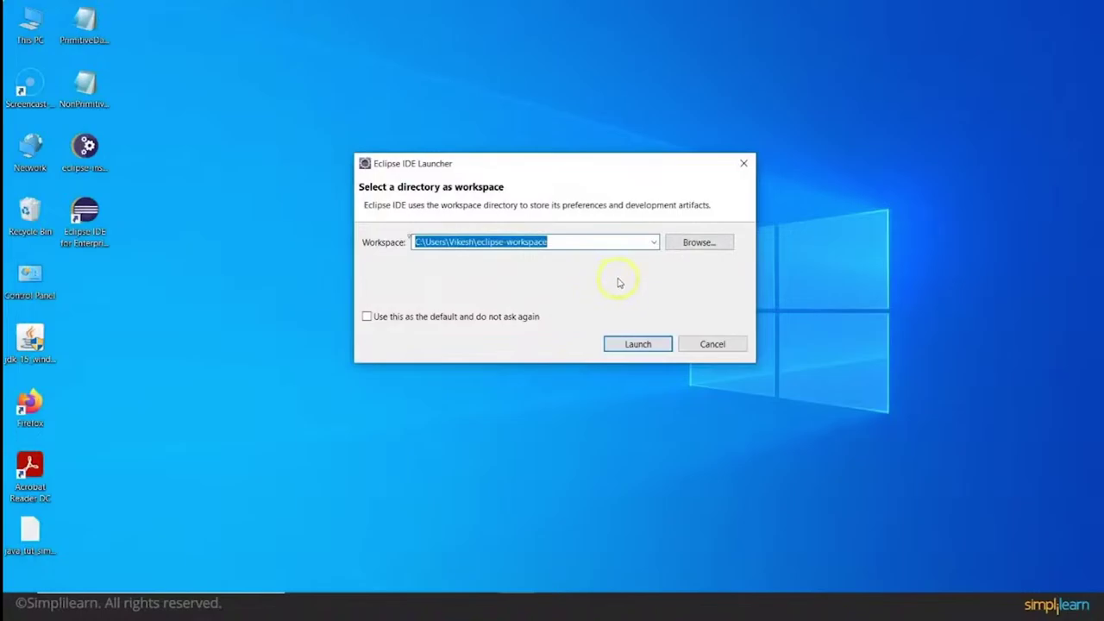
pyautogui.click(569, 245)
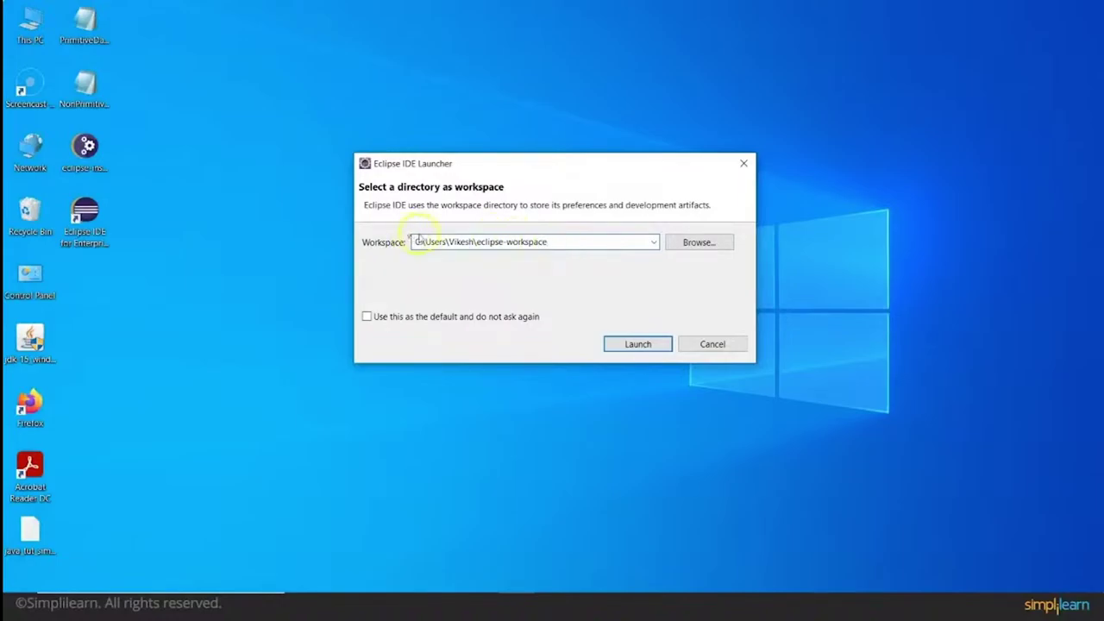
pyautogui.click(696, 244)
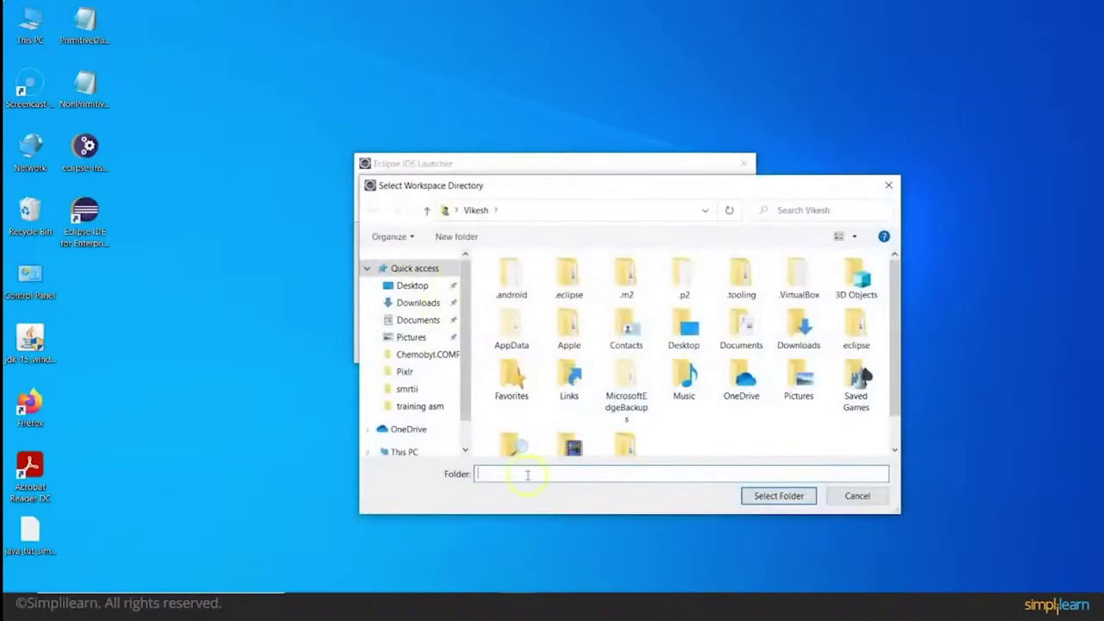
pyautogui.scroll(-2, 469, 438)
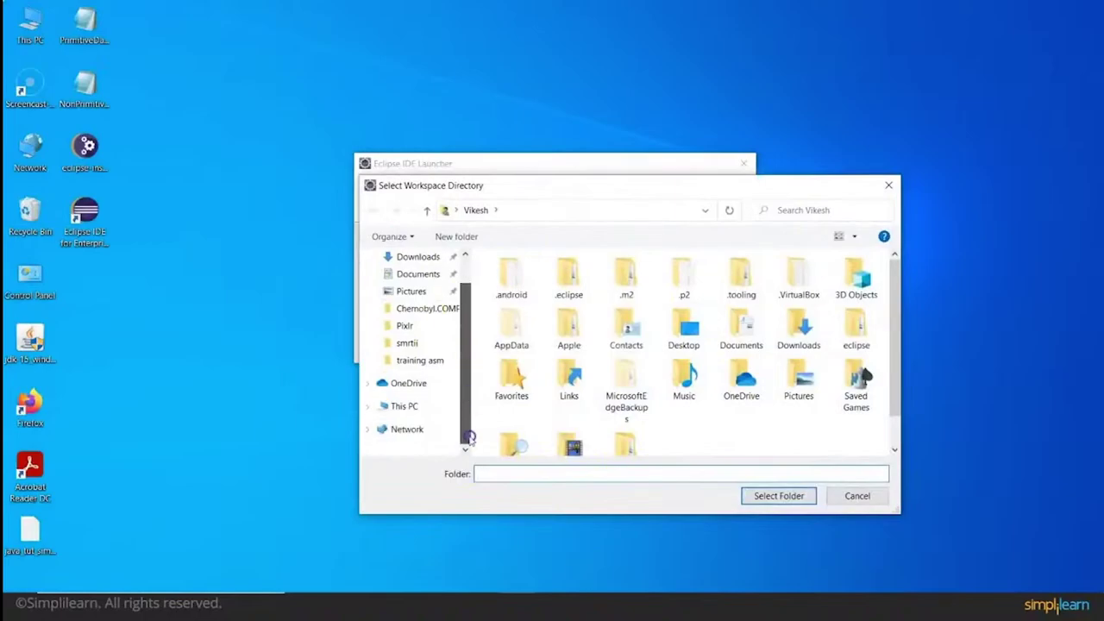
pyautogui.click(404, 405)
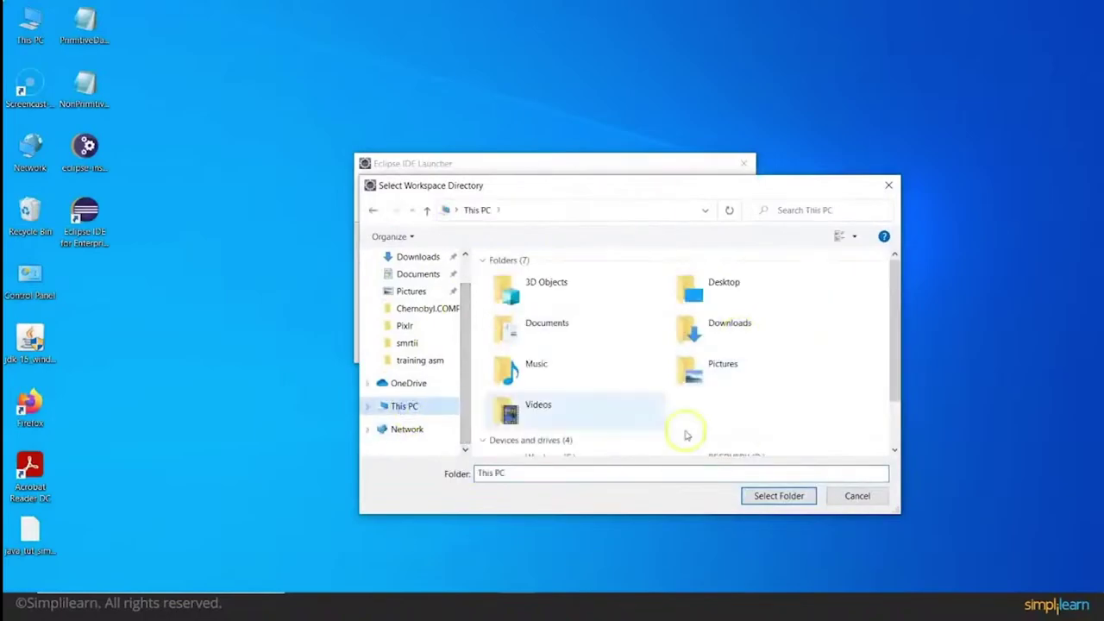
pyautogui.moveTo(895, 335); pyautogui.dragTo(895, 405)
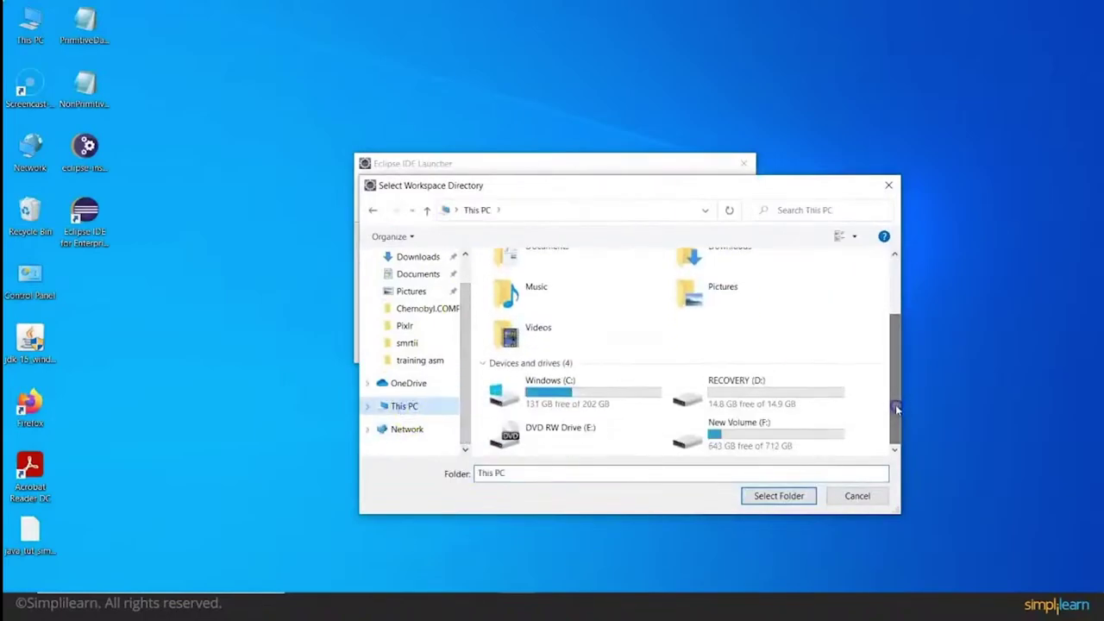
pyautogui.click(888, 184)
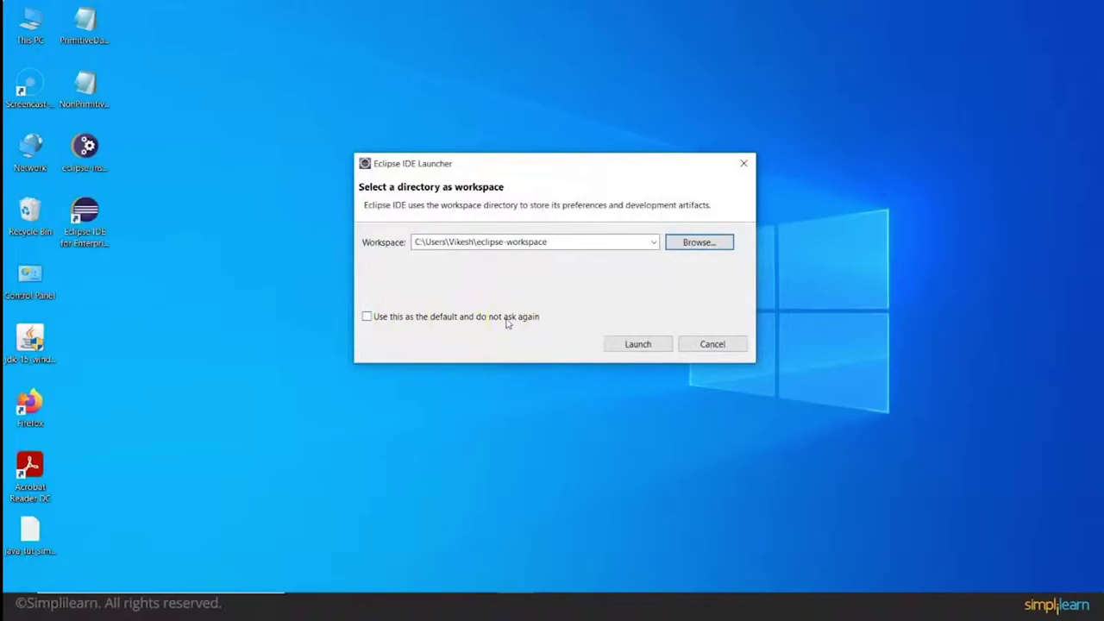
pyautogui.click(367, 318)
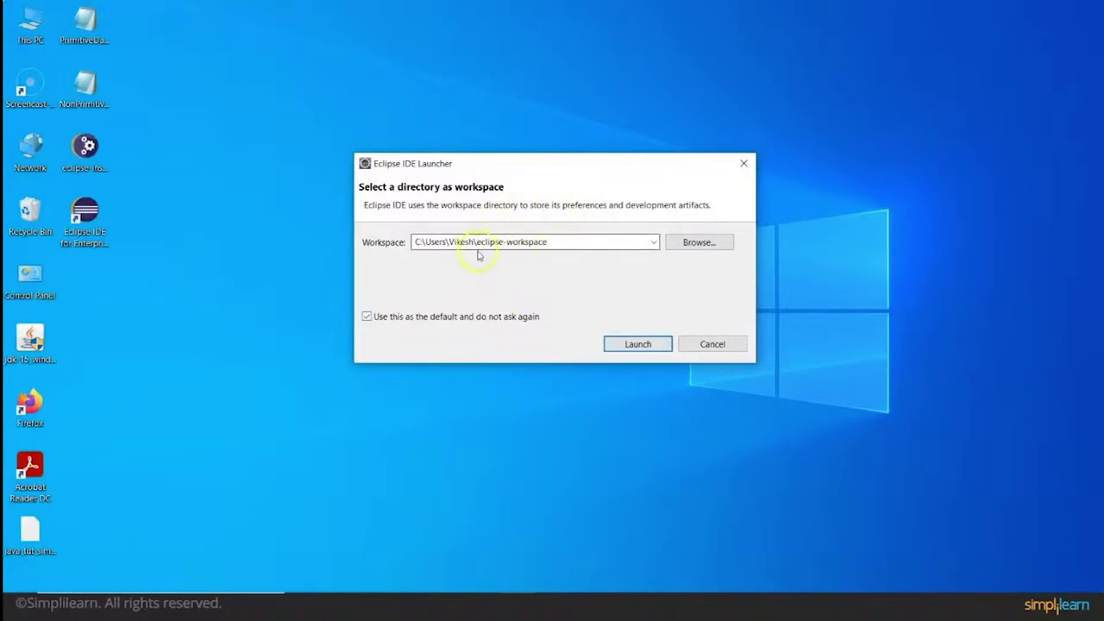
pyautogui.click(366, 316)
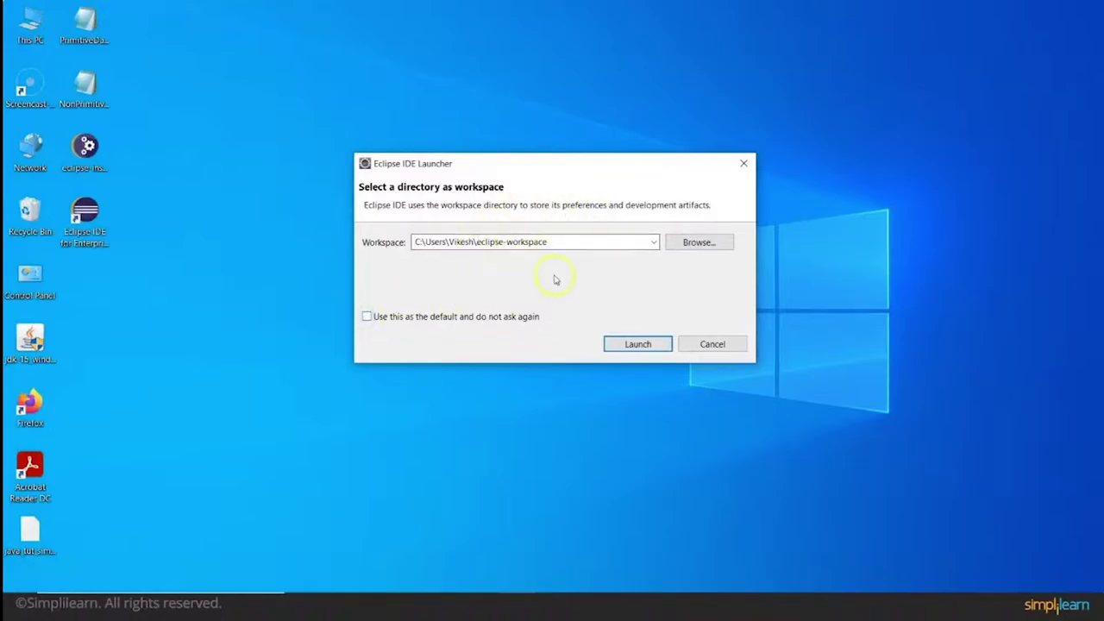
# Step: Start Eclipse with the default eclipse-workspace directory, maximize its window, and close the Welcome and Donate pages
pyautogui.click(637, 343)
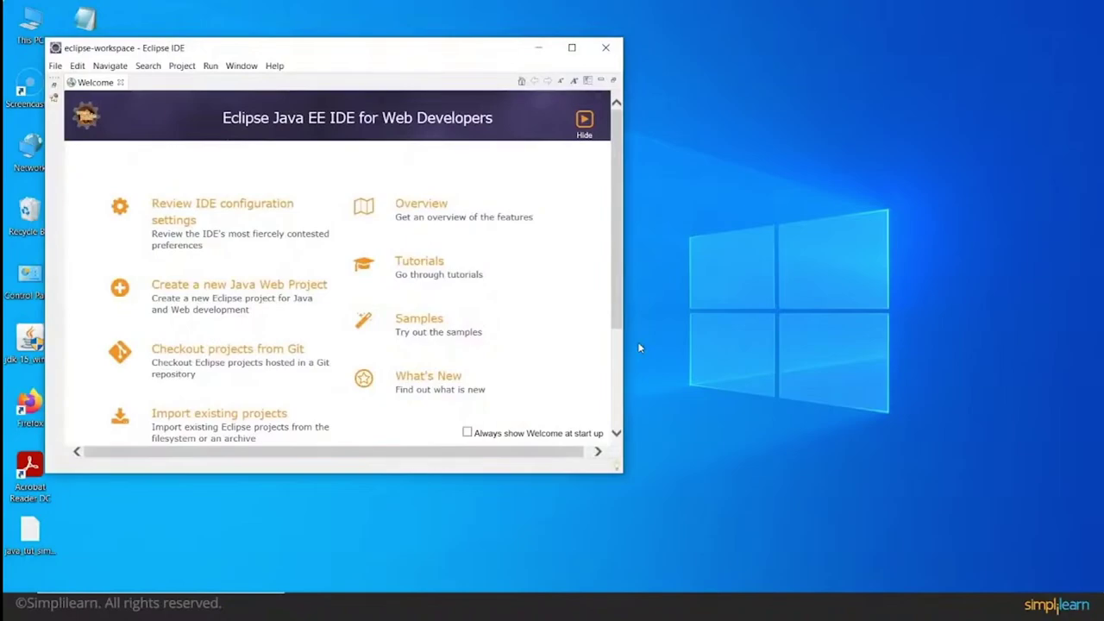
pyautogui.click(576, 46)
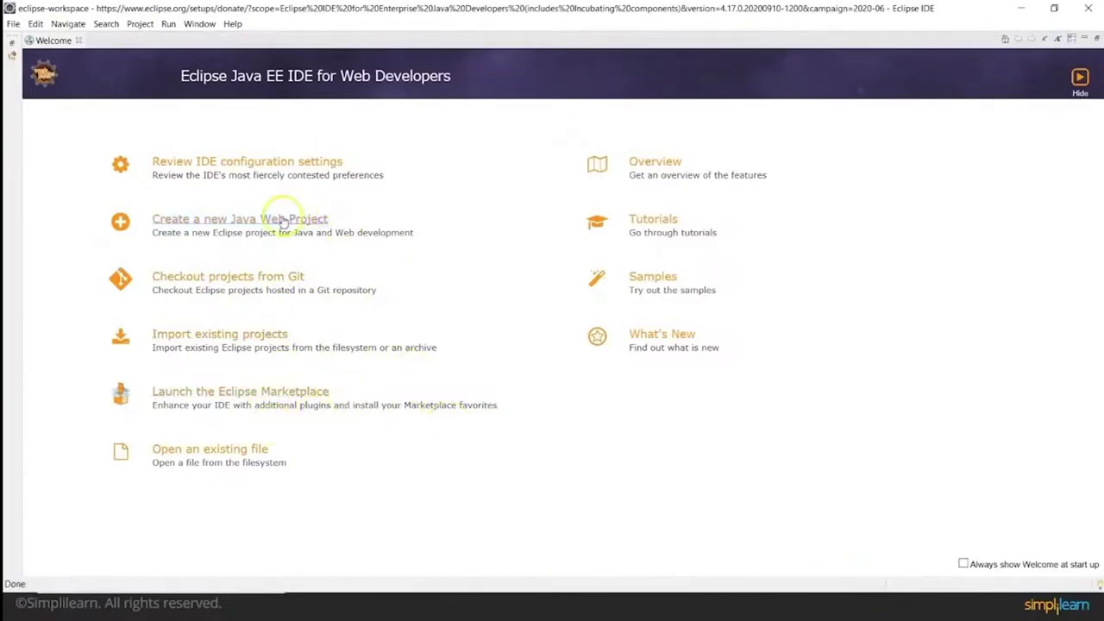
pyautogui.click(78, 40)
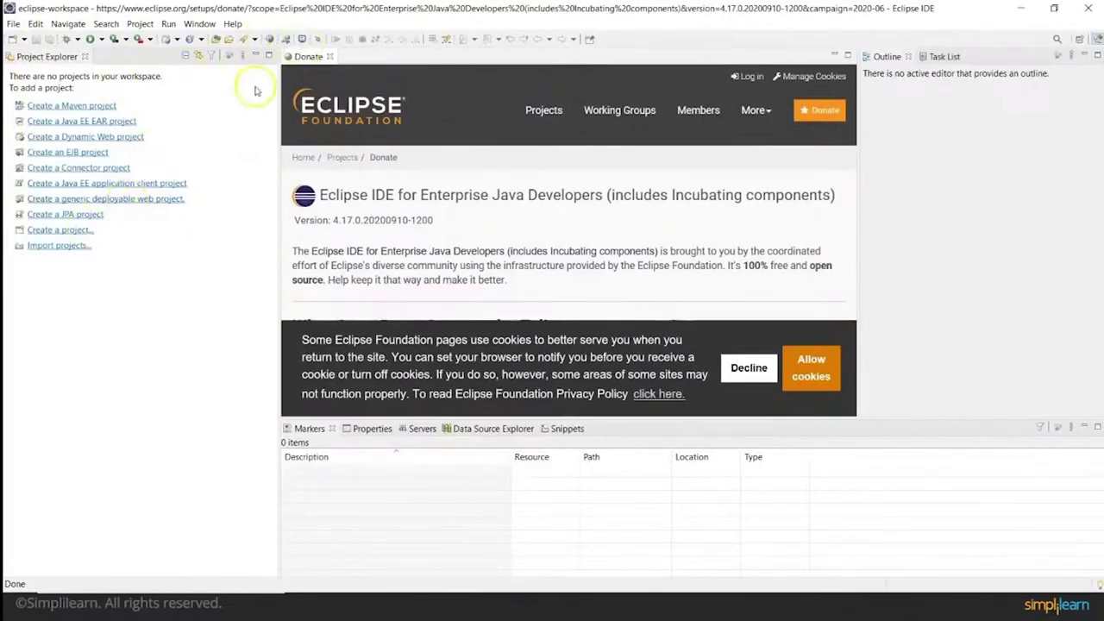
pyautogui.click(329, 56)
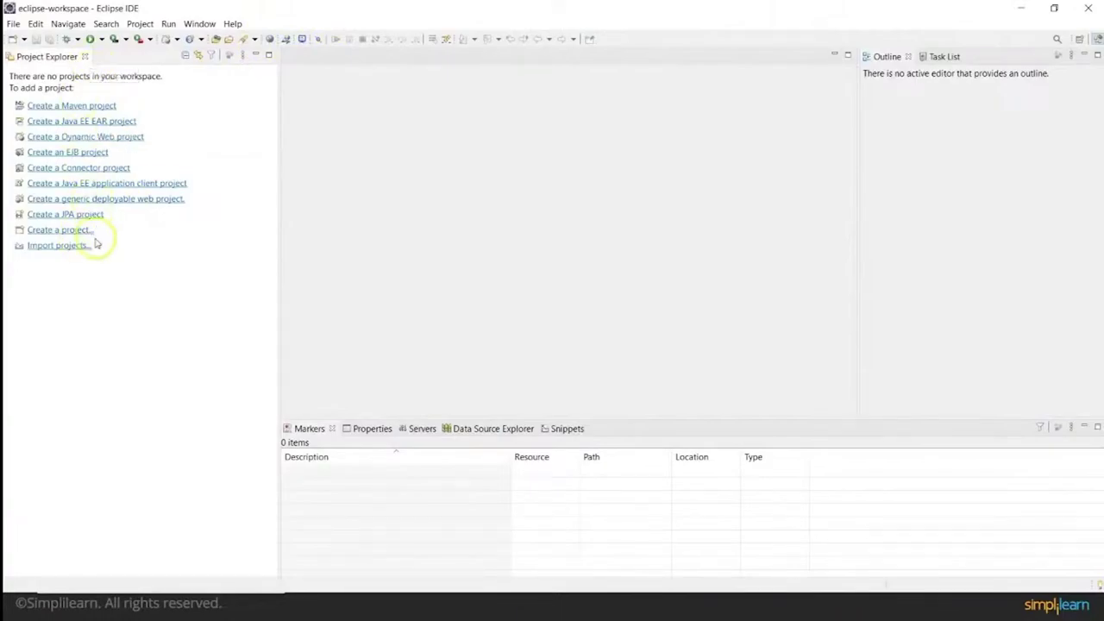
# Step: Start a new Java Project and name it test-demo
pyautogui.click(13, 25)
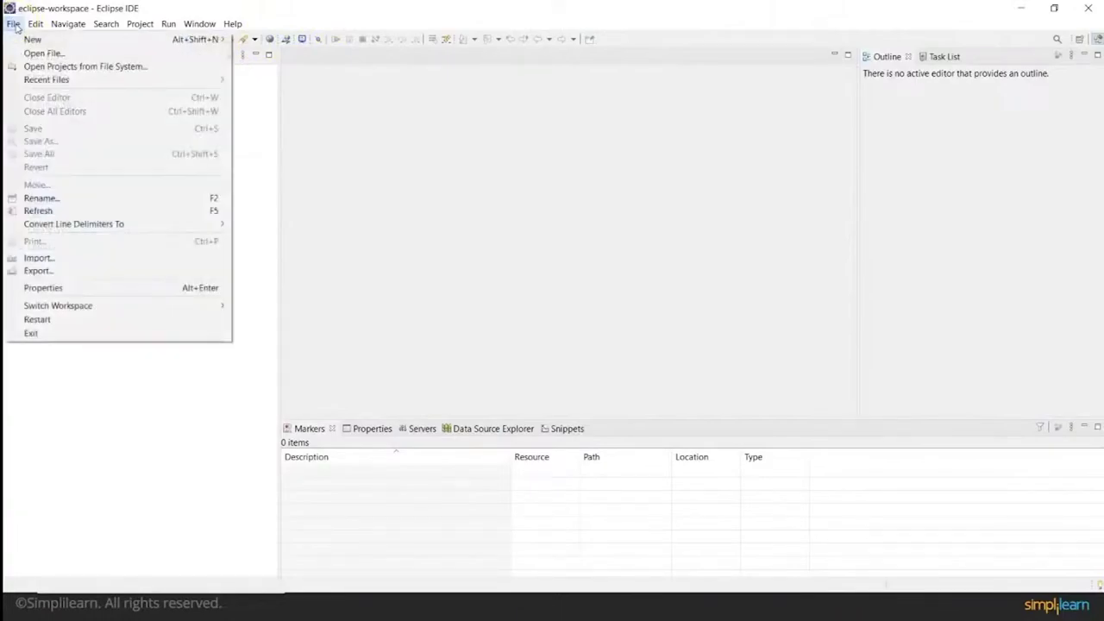
pyautogui.moveTo(18, 38)
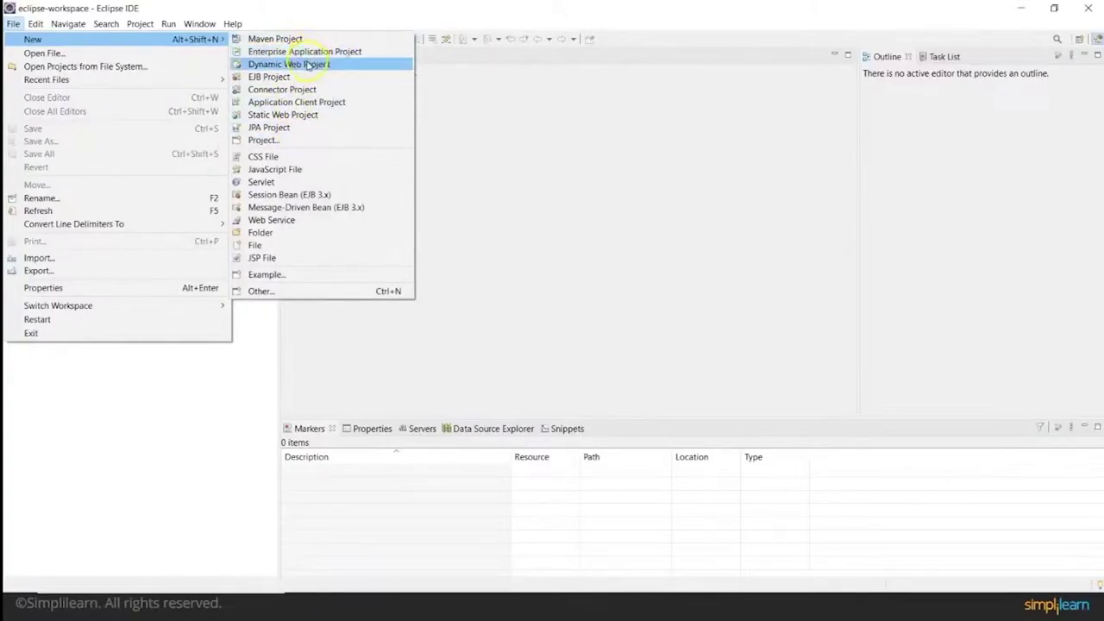
pyautogui.click(274, 142)
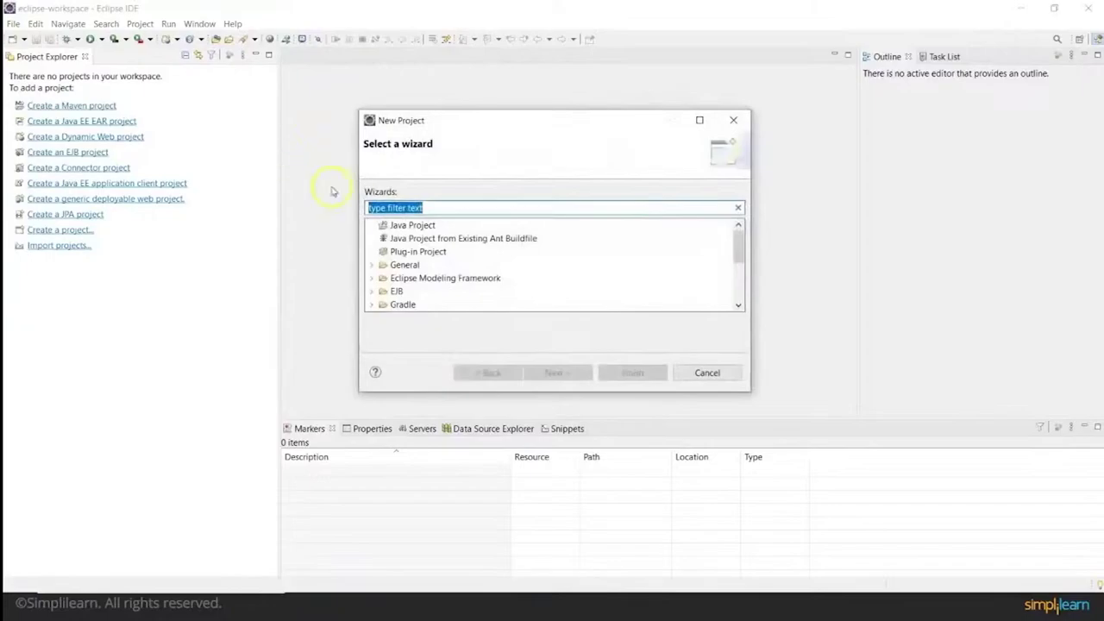
pyautogui.click(412, 226)
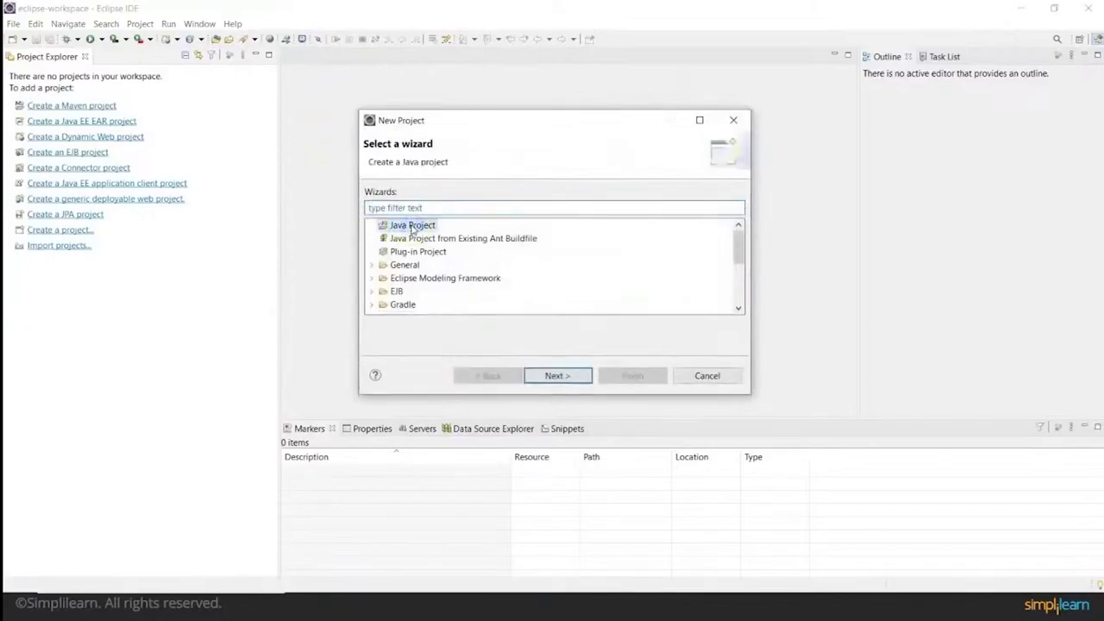
pyautogui.click(569, 375)
pyautogui.click(526, 173)
pyautogui.write('te')
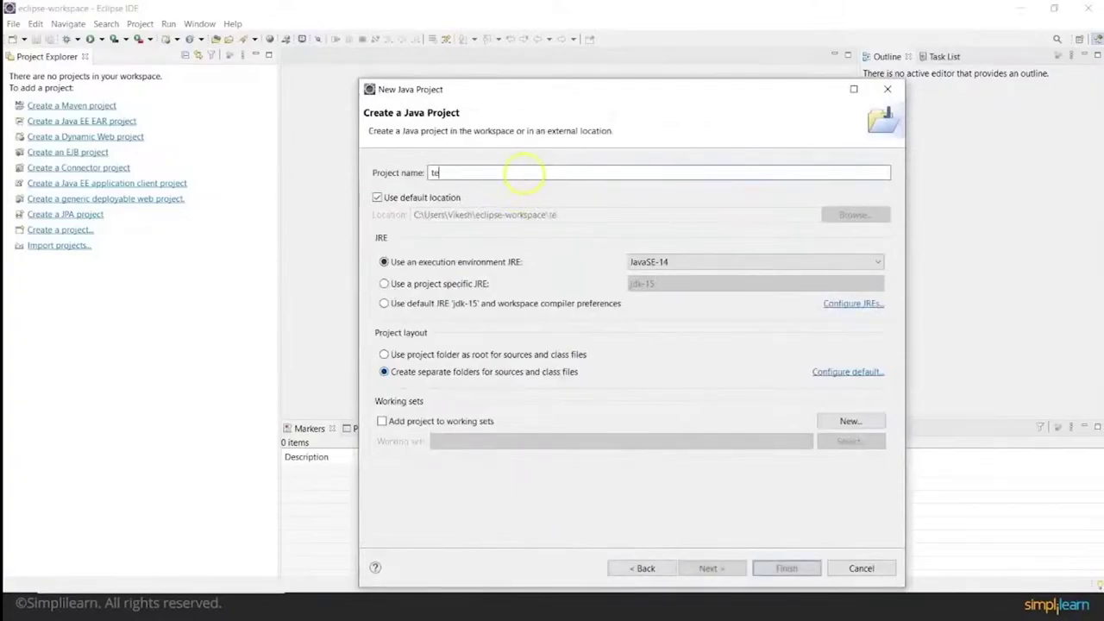
pyautogui.write('st-demo')
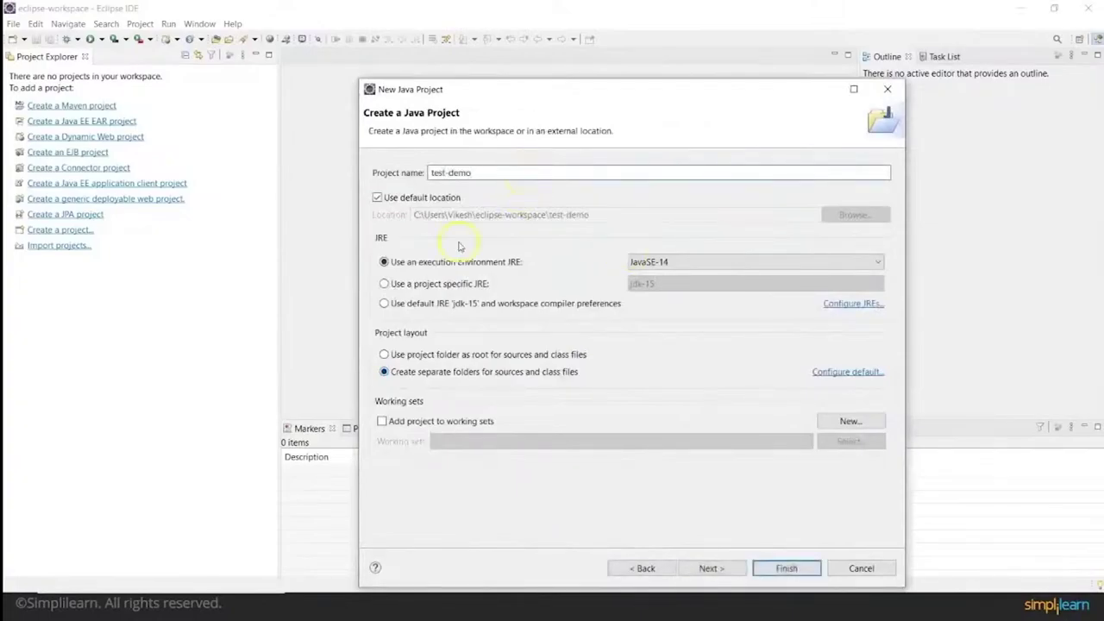
# Step: Review the execution environment and project-specific JRE options, and set the project to use the default JRE 'jdk-15' and workspace compiler preferences
pyautogui.click(681, 262)
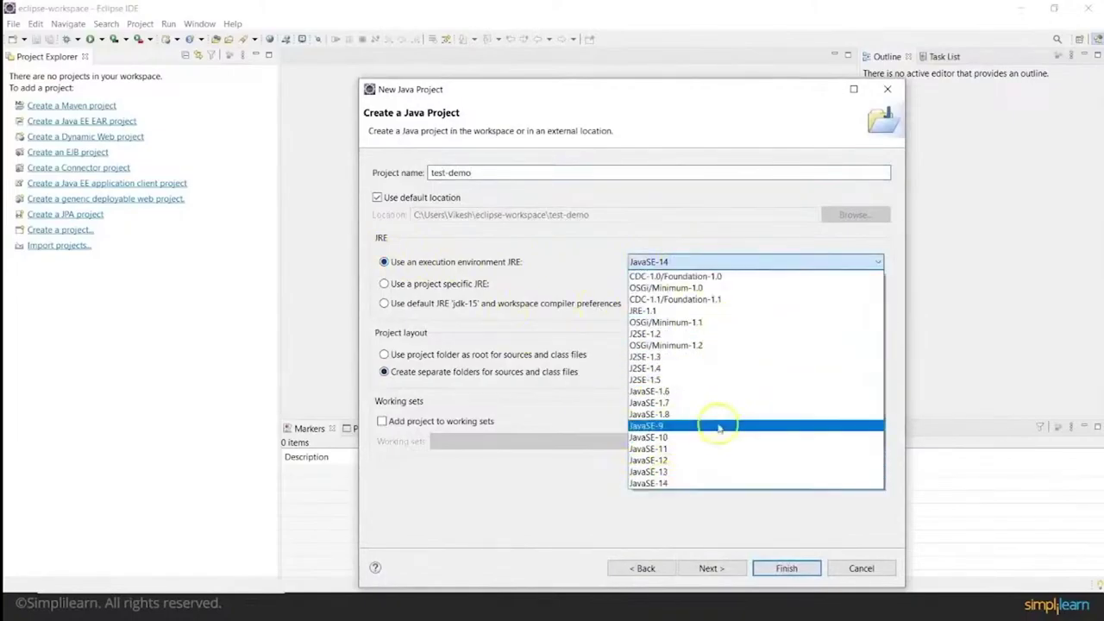
pyautogui.click(659, 486)
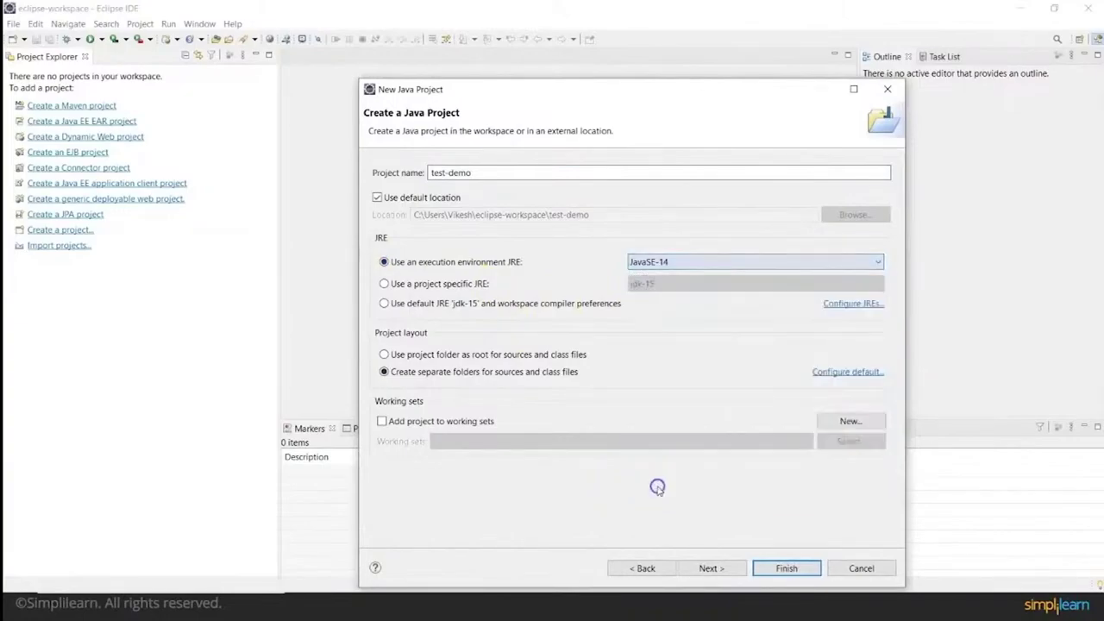
pyautogui.click(419, 287)
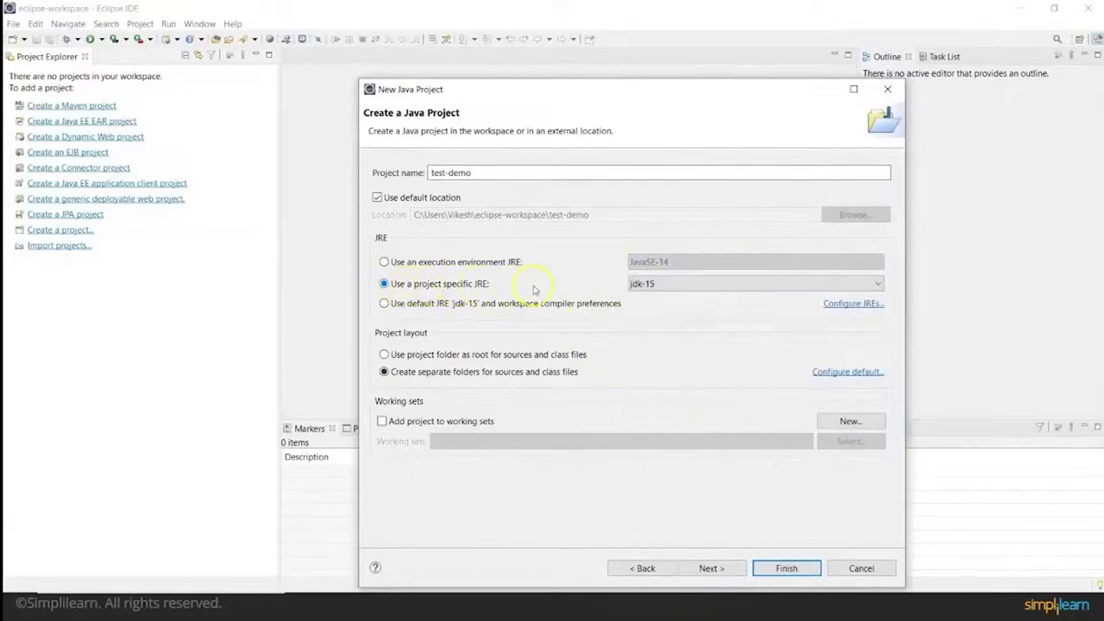
pyautogui.click(647, 285)
pyautogui.click(428, 307)
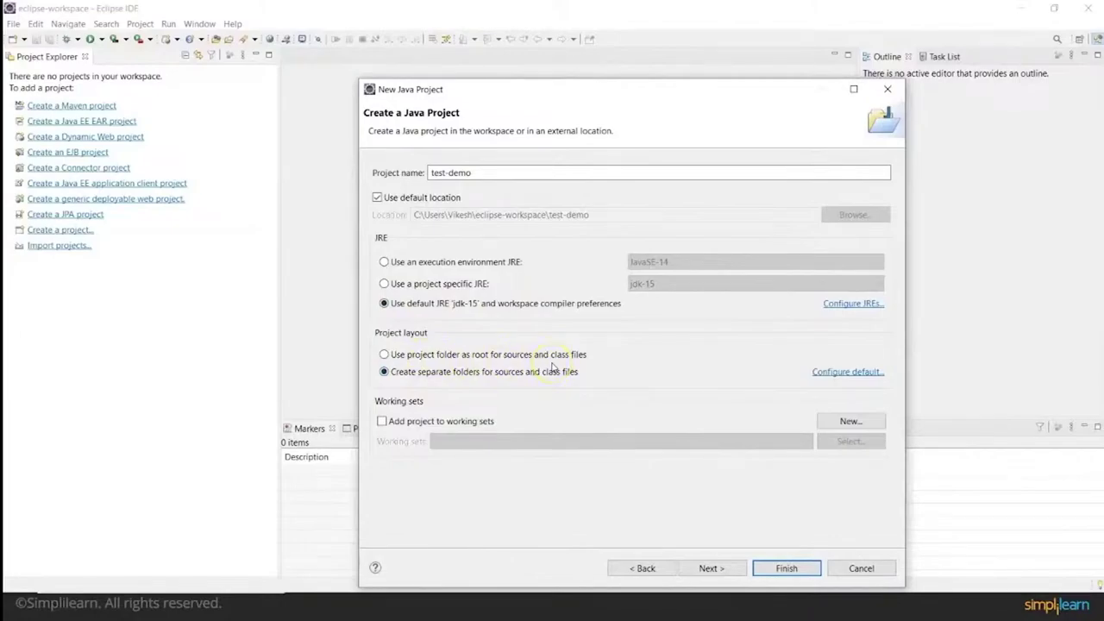
# Step: Finish creating the test-demo project with the default build settings, without a module-info.java file, and open the Java perspective
pyautogui.click(707, 569)
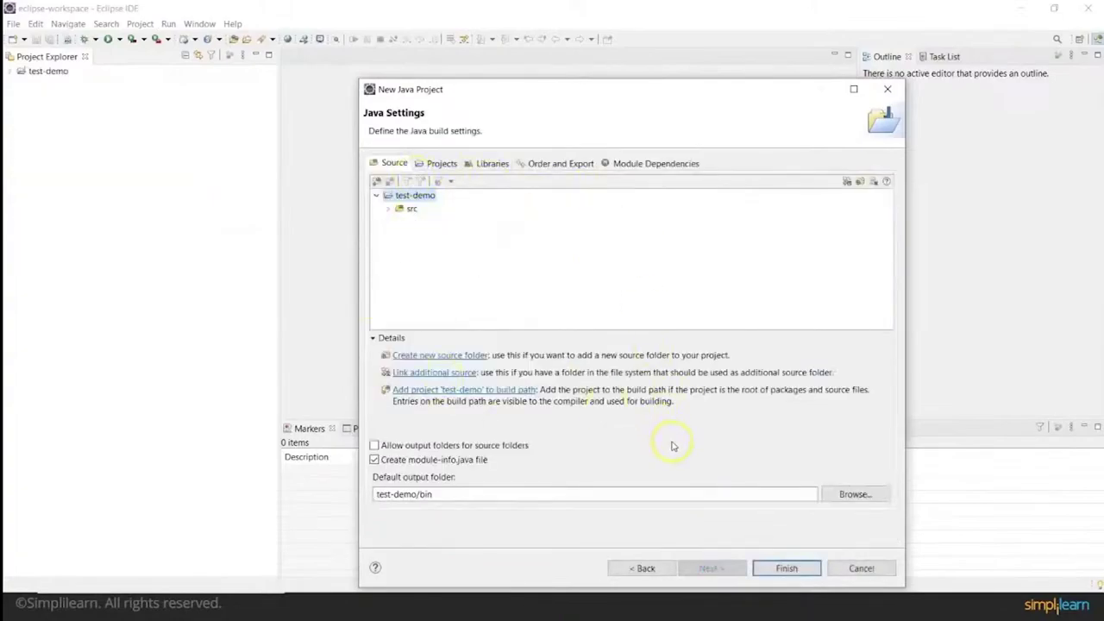
pyautogui.click(785, 569)
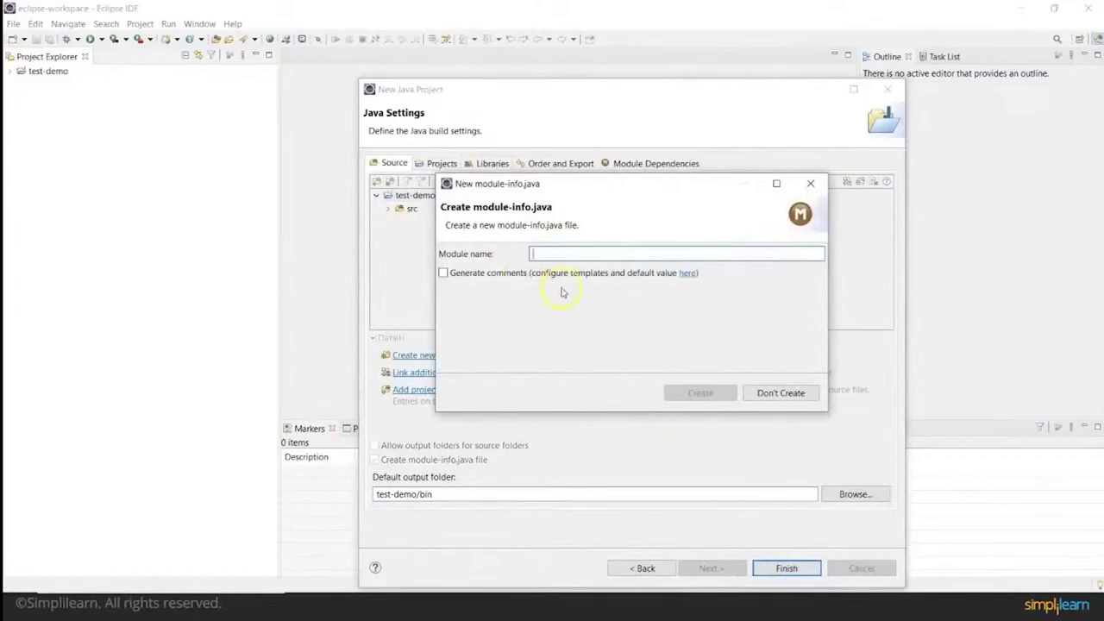
pyautogui.click(800, 395)
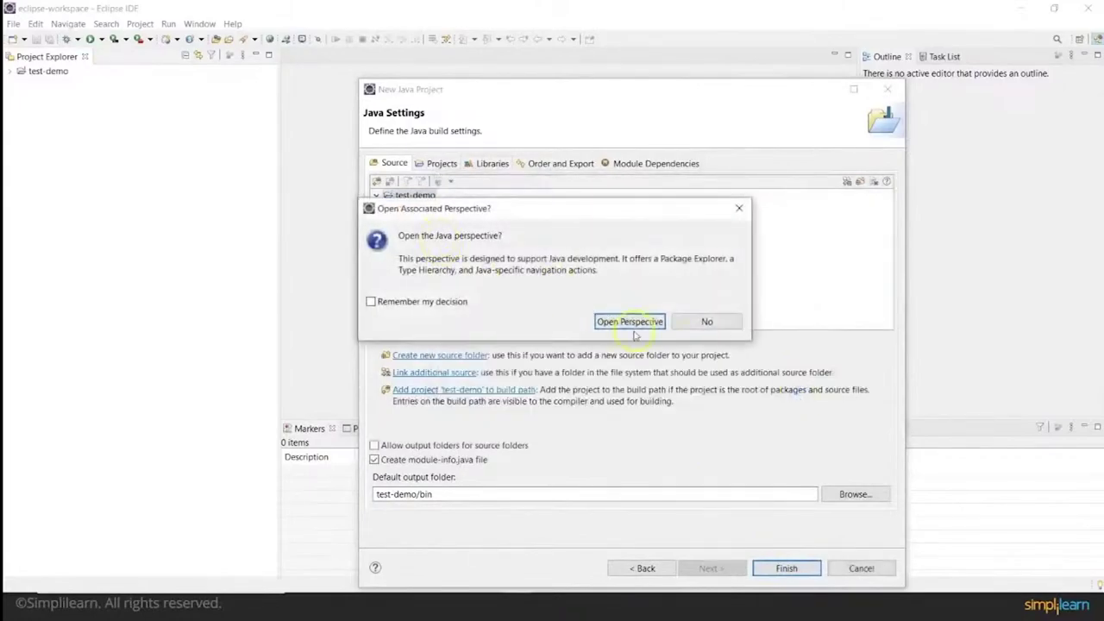
pyautogui.click(630, 322)
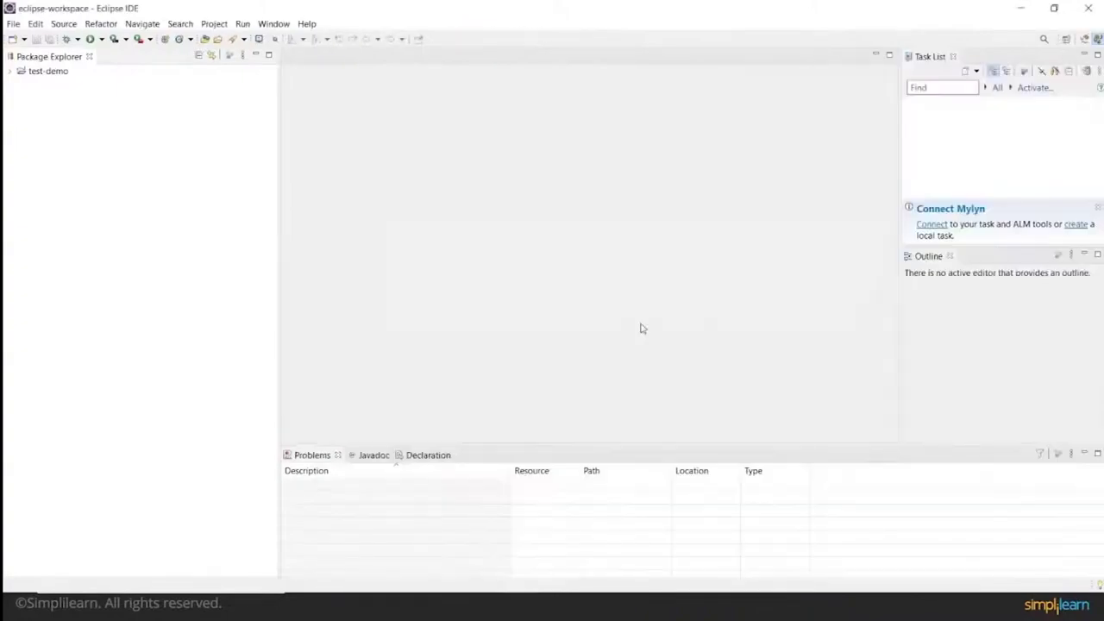
# Step: Expand the test-demo project to show its contents and select the src folder
pyautogui.click(11, 72)
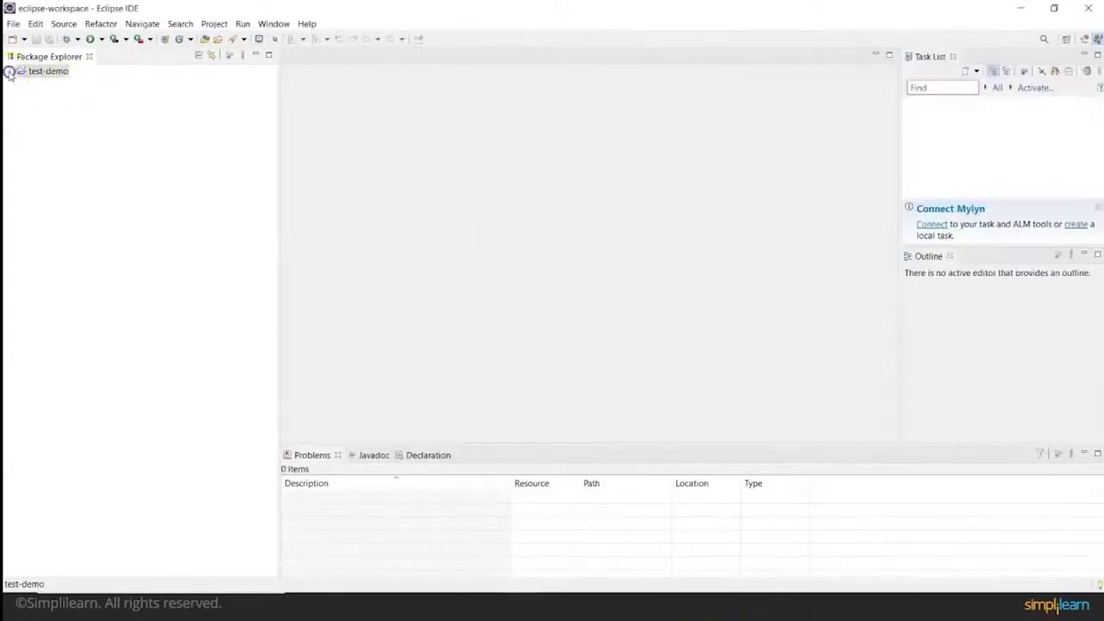
pyautogui.click(9, 72)
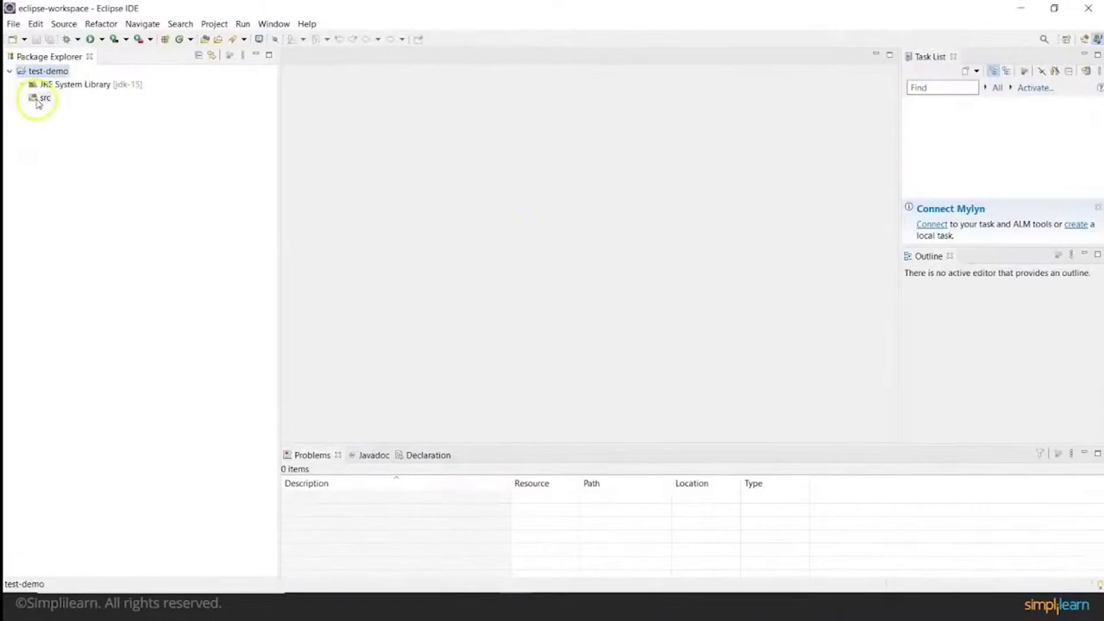
pyautogui.click(37, 102)
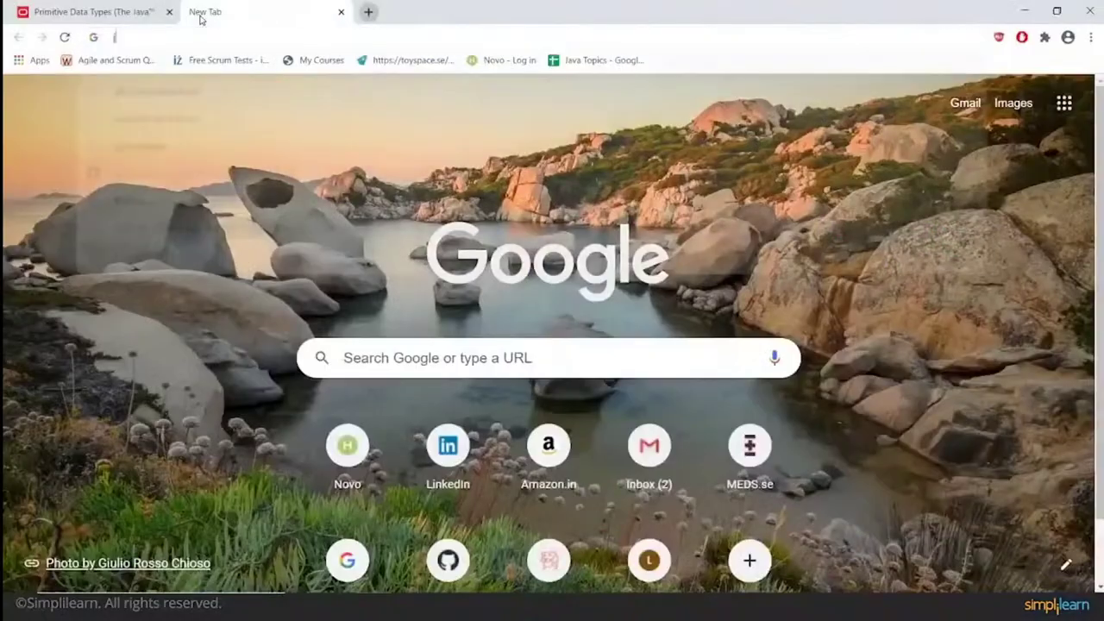
# Step: Switch to Chrome, search Google for "java primitive data types", and look through the results for the Oracle tutorial
pyautogui.write('java primiti')
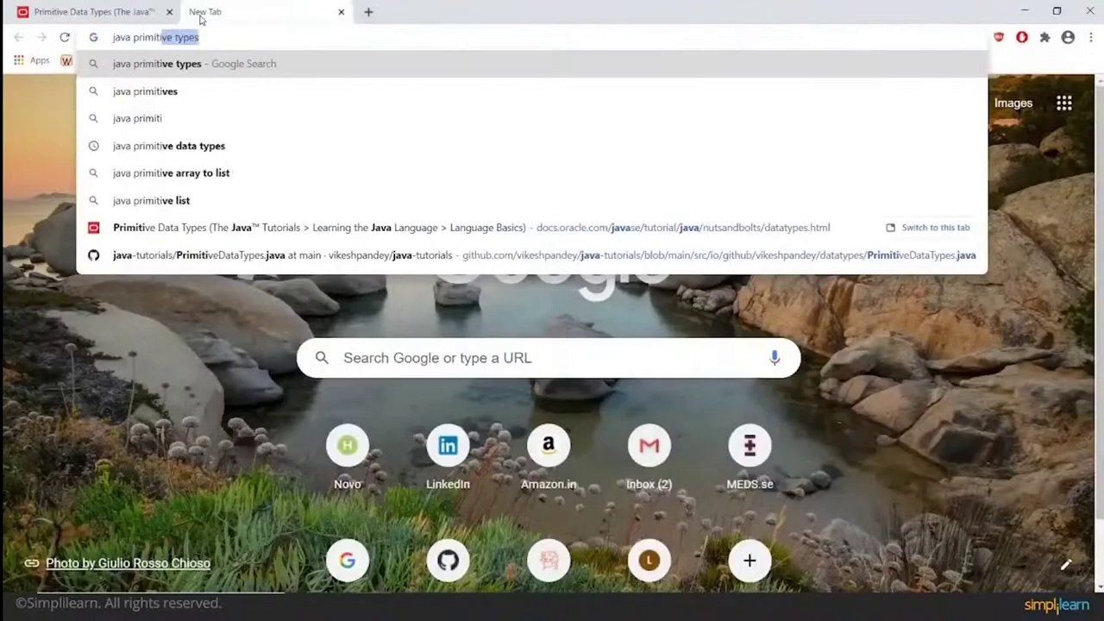
pyautogui.write('ve data types')
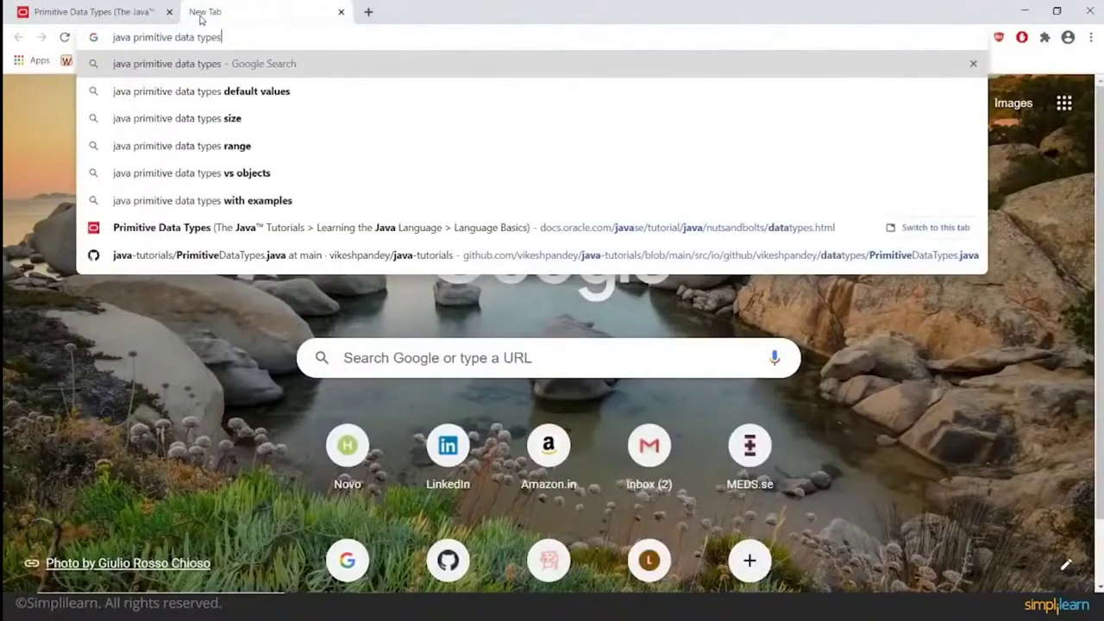
pyautogui.press('Return')
pyautogui.scroll(-3, 335, 379)
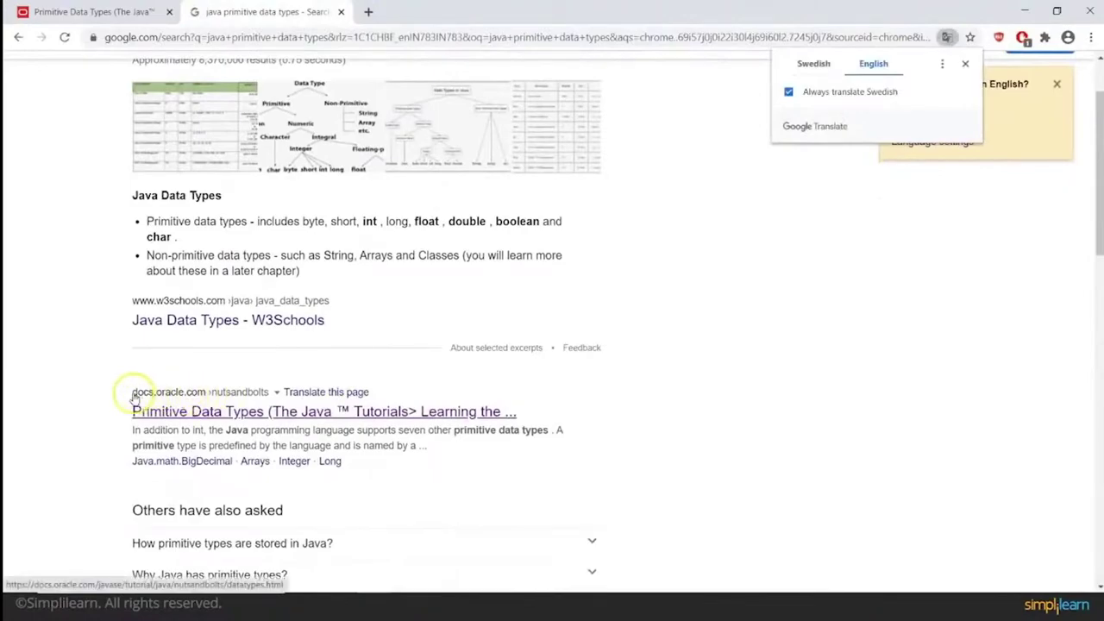
# Step: Switch to the already open Oracle Primitive Data Types tutorial and read the descriptions of the eight primitive types
pyautogui.click(75, 14)
pyautogui.scroll(-1, 435, 349)
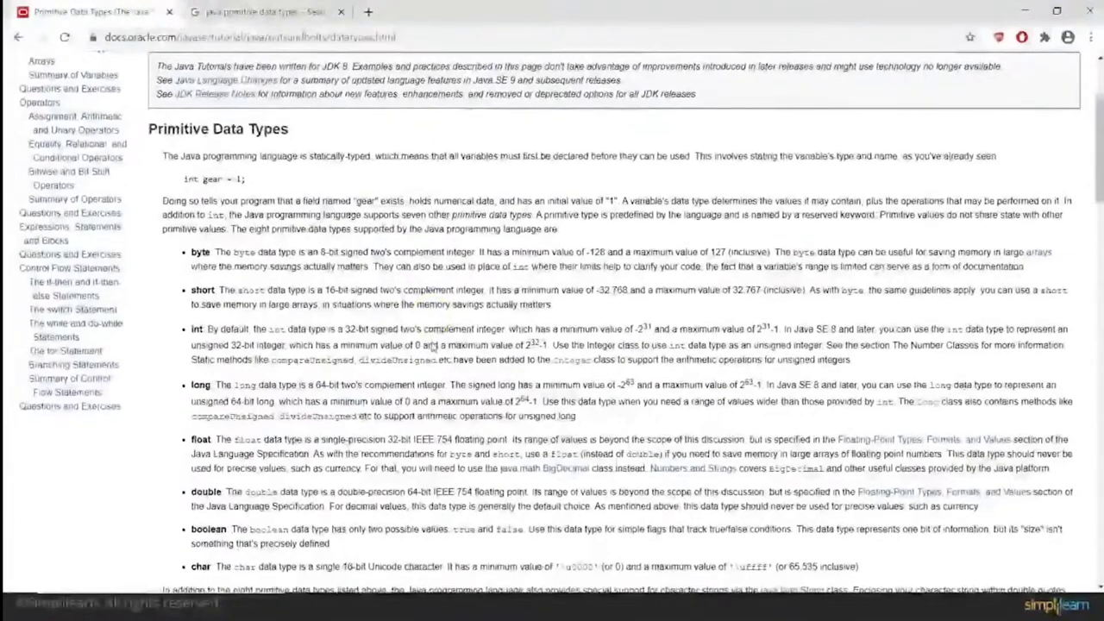
pyautogui.scroll(-1, 435, 345)
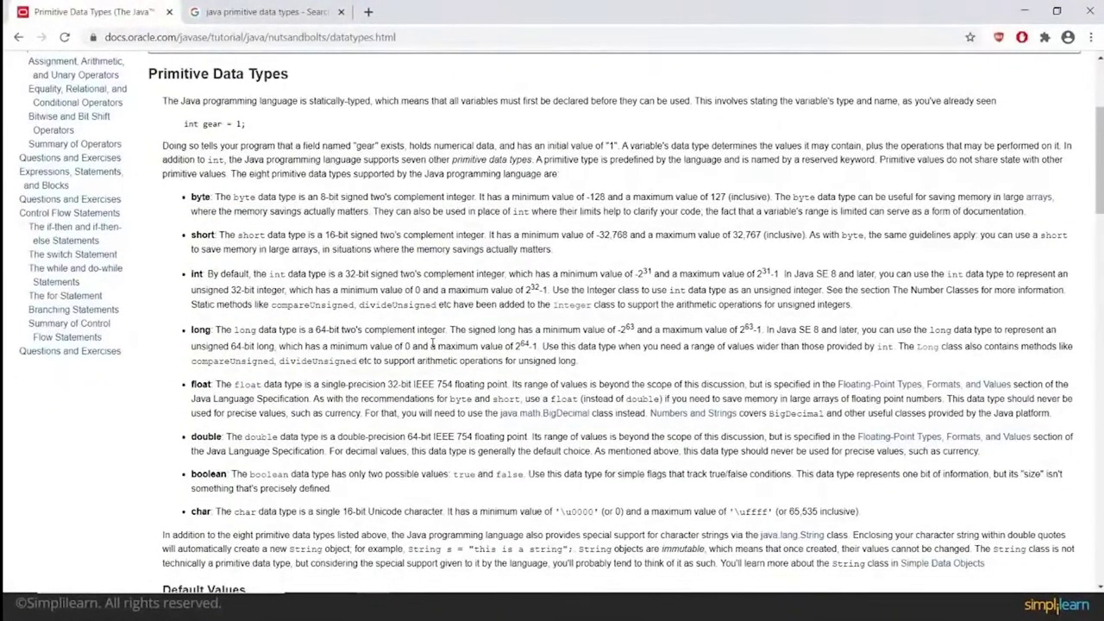
pyautogui.scroll(-1, 432, 344)
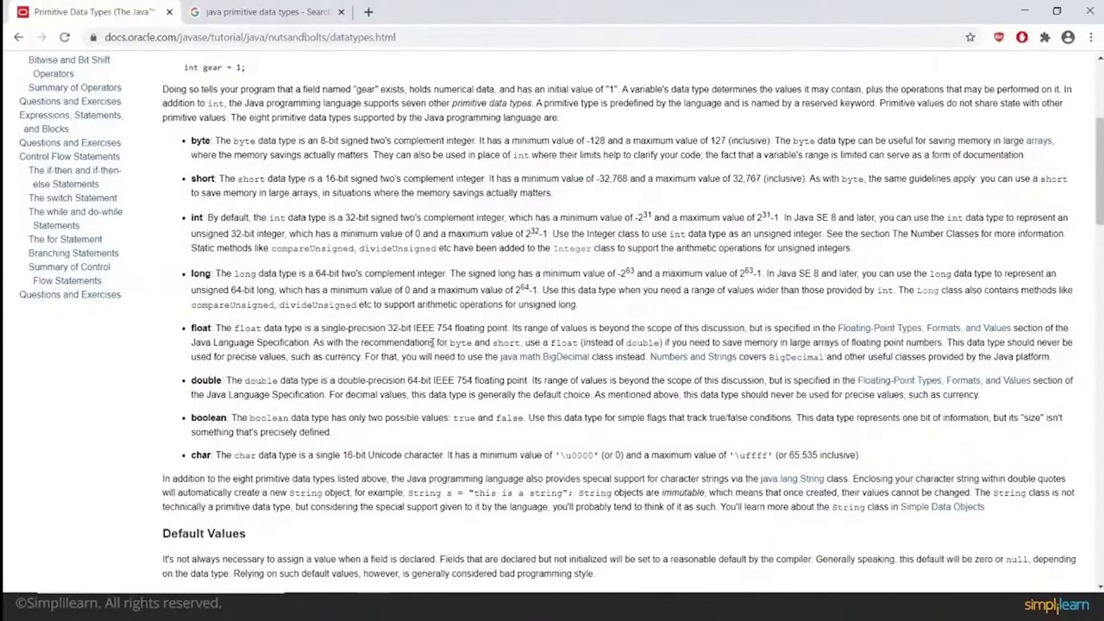